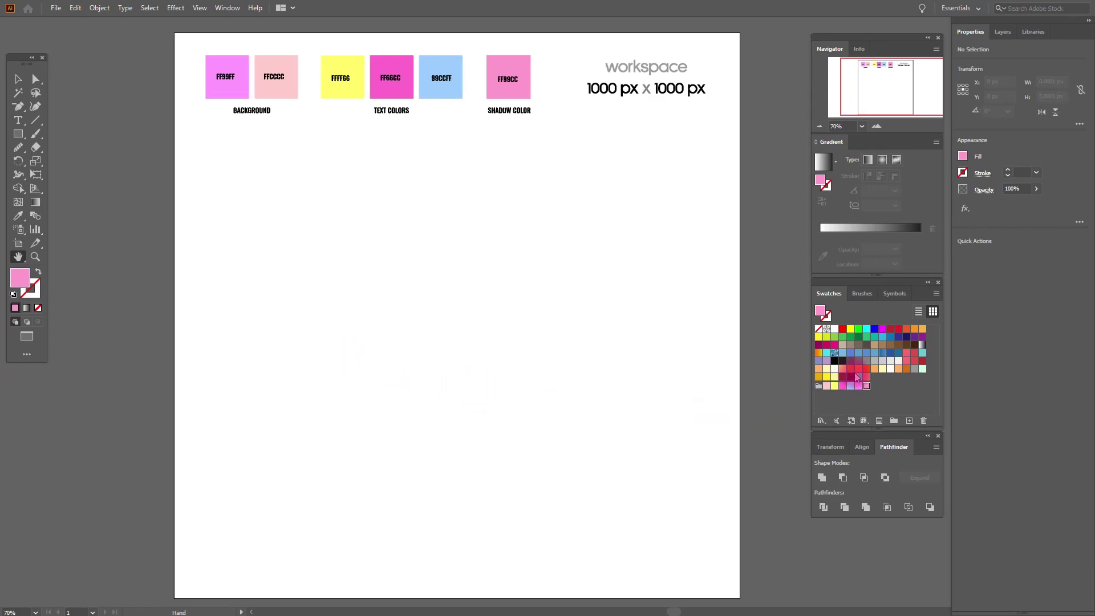
- Set the fill colour to black using the black swatch in the Swatches panel
click(835, 361)
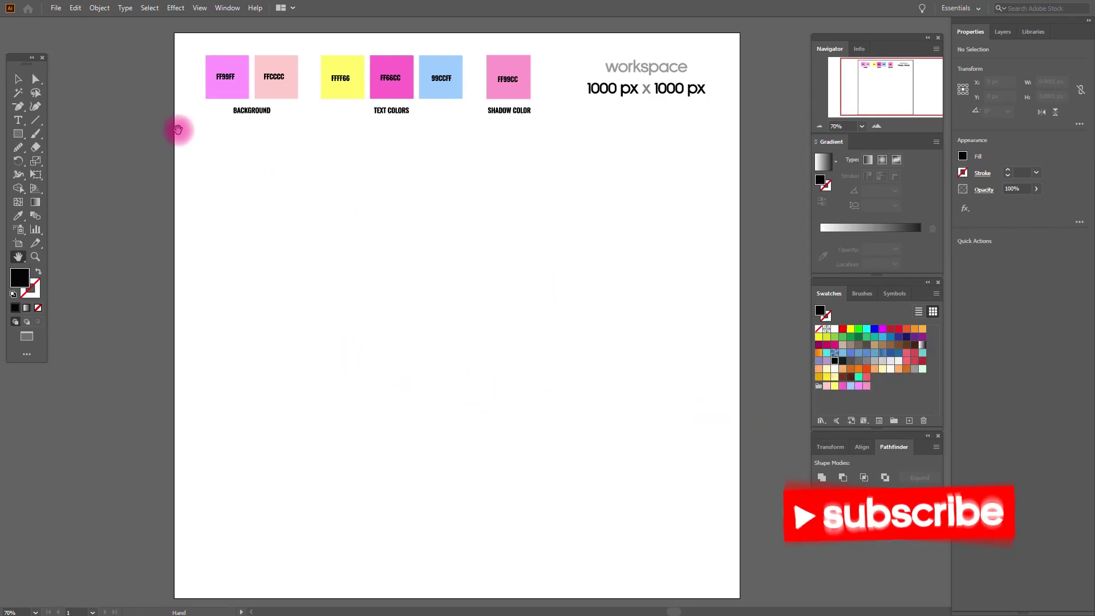
click(36, 135)
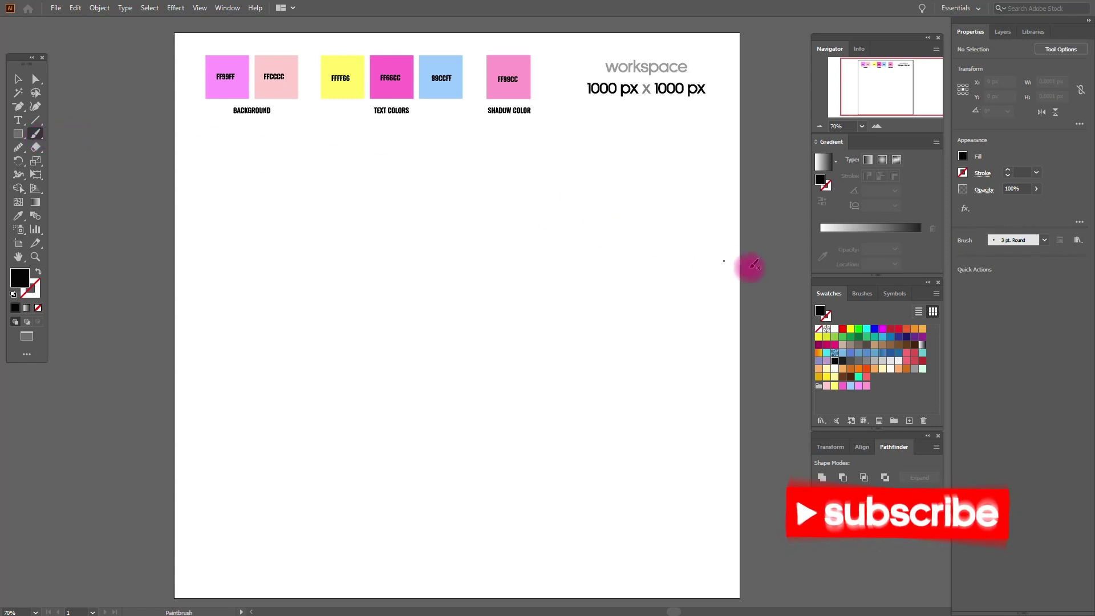
- With a round brush and no fill, paint the W, o and w letter strokes
click(860, 294)
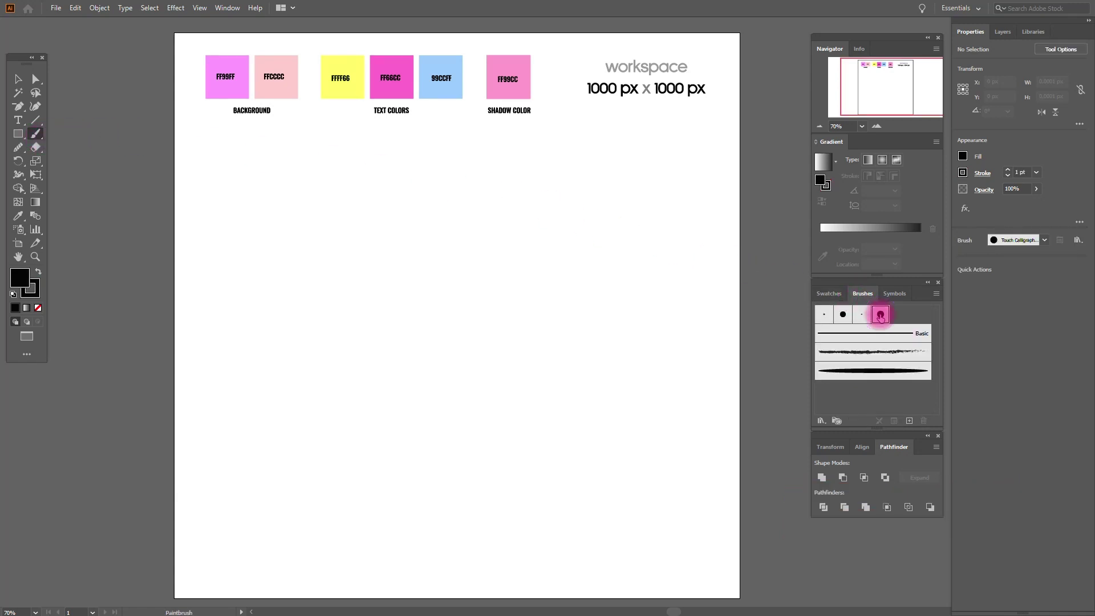
click(36, 307)
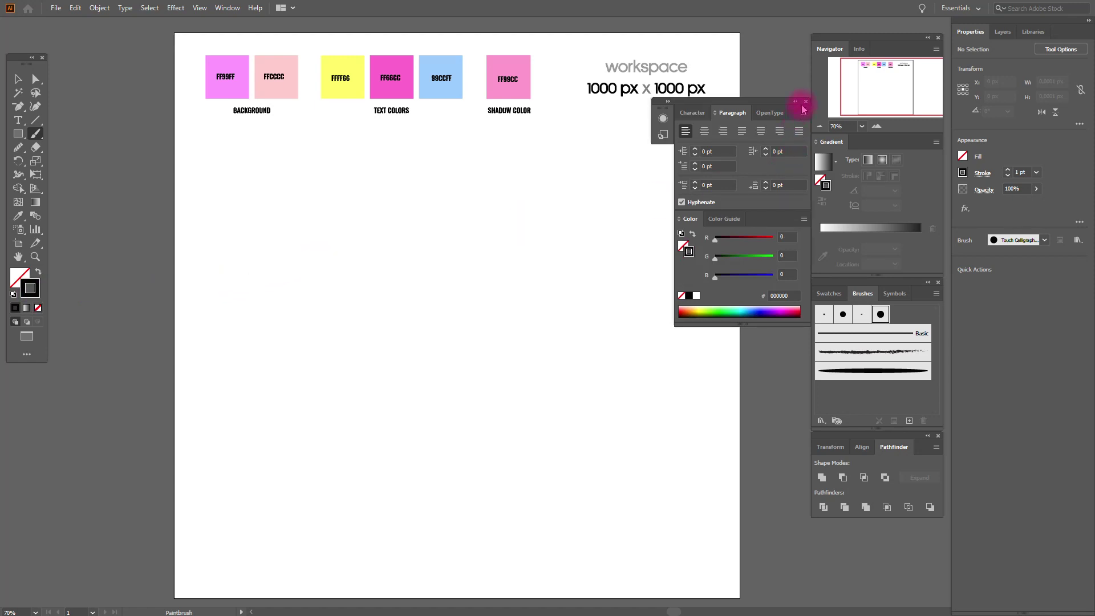
click(805, 103)
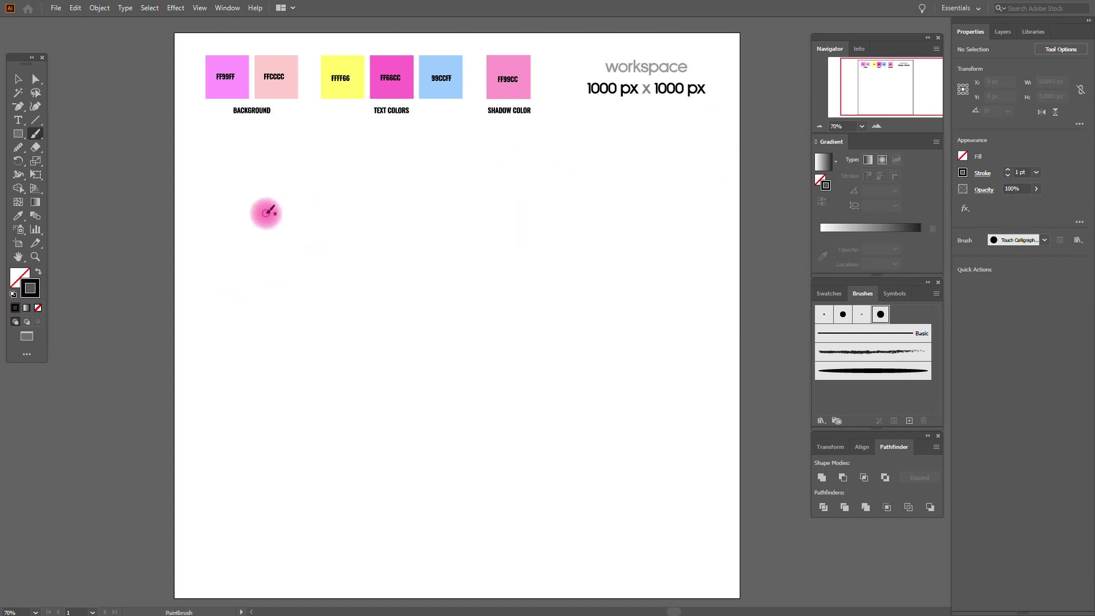
mouse_move(224, 198)
mouse_down()
mouse_move(249, 316)
mouse_move(274, 350)
mouse_move(321, 350)
mouse_move(349, 305)
mouse_move(324, 279)
mouse_move(308, 310)
mouse_move(340, 352)
mouse_move(384, 354)
mouse_move(422, 301)
mouse_move(430, 235)
mouse_move(420, 176)
mouse_up()
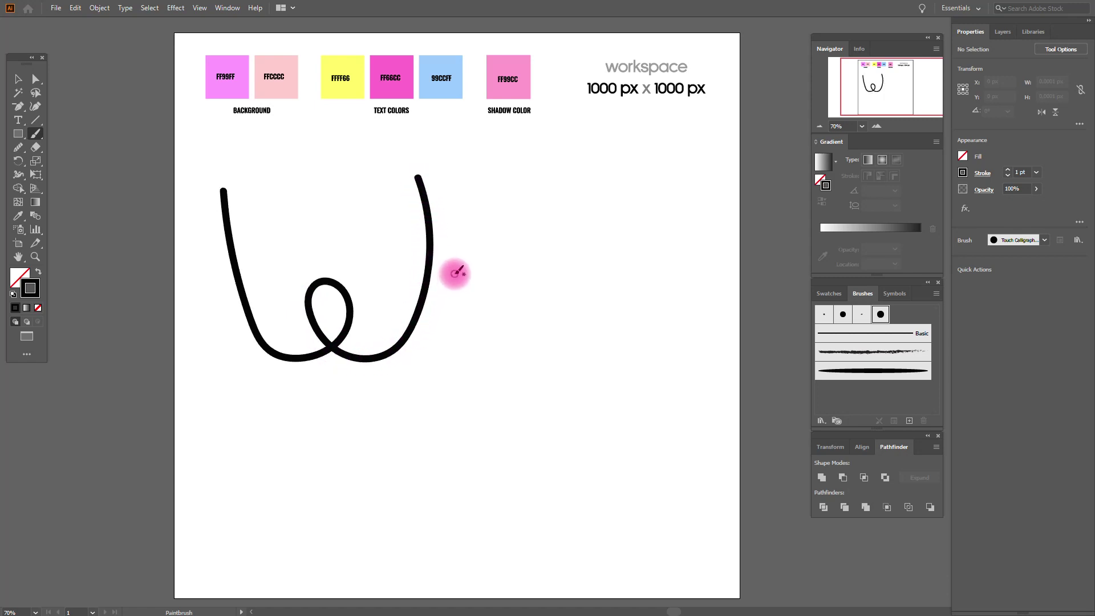
mouse_move(454, 271)
mouse_down()
mouse_move(460, 313)
mouse_move(479, 343)
mouse_move(513, 349)
mouse_move(538, 279)
mouse_move(516, 242)
mouse_move(479, 234)
mouse_move(453, 244)
mouse_move(455, 274)
mouse_move(487, 289)
mouse_move(509, 271)
mouse_move(481, 255)
mouse_up()
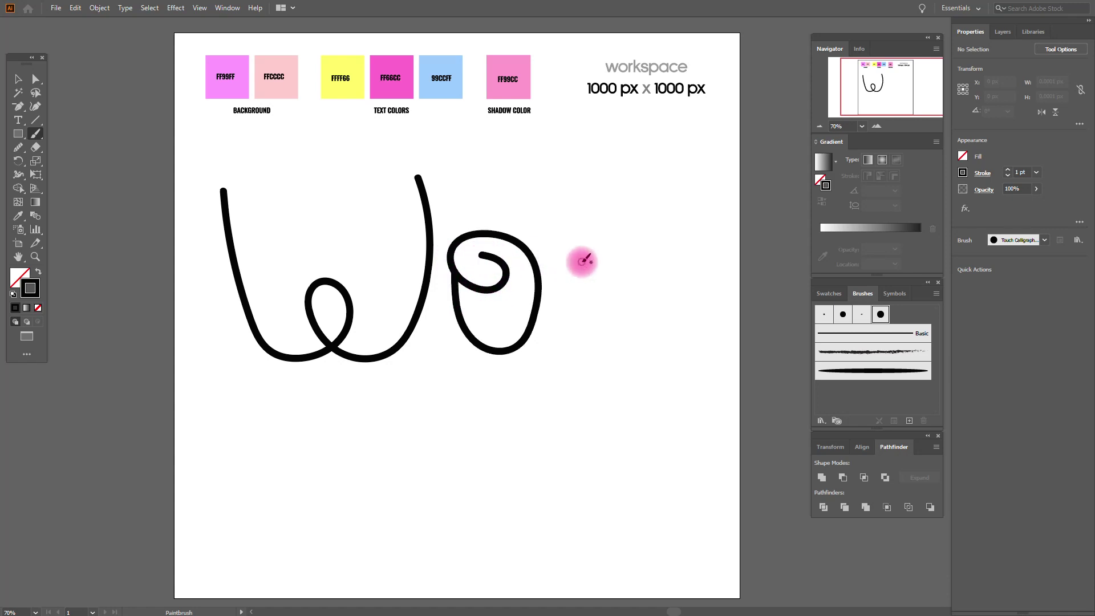
mouse_move(567, 169)
mouse_down()
mouse_move(594, 335)
mouse_move(645, 326)
mouse_move(663, 270)
mouse_move(634, 285)
mouse_move(653, 325)
mouse_move(707, 323)
mouse_move(751, 253)
mouse_move(749, 165)
mouse_up()
- Move the right-hand w stroke down to line it up with the other letters
click(21, 82)
mouse_move(330, 177)
mouse_down()
mouse_move(599, 281)
mouse_move(640, 330)
mouse_move(622, 333)
mouse_up()
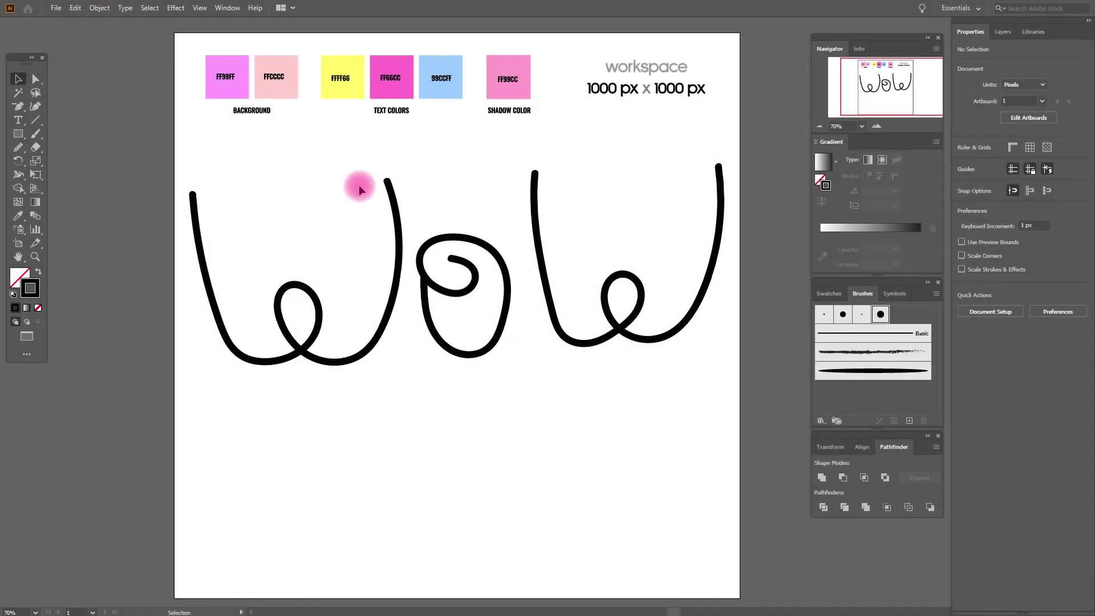
drag(656, 340, 657, 352)
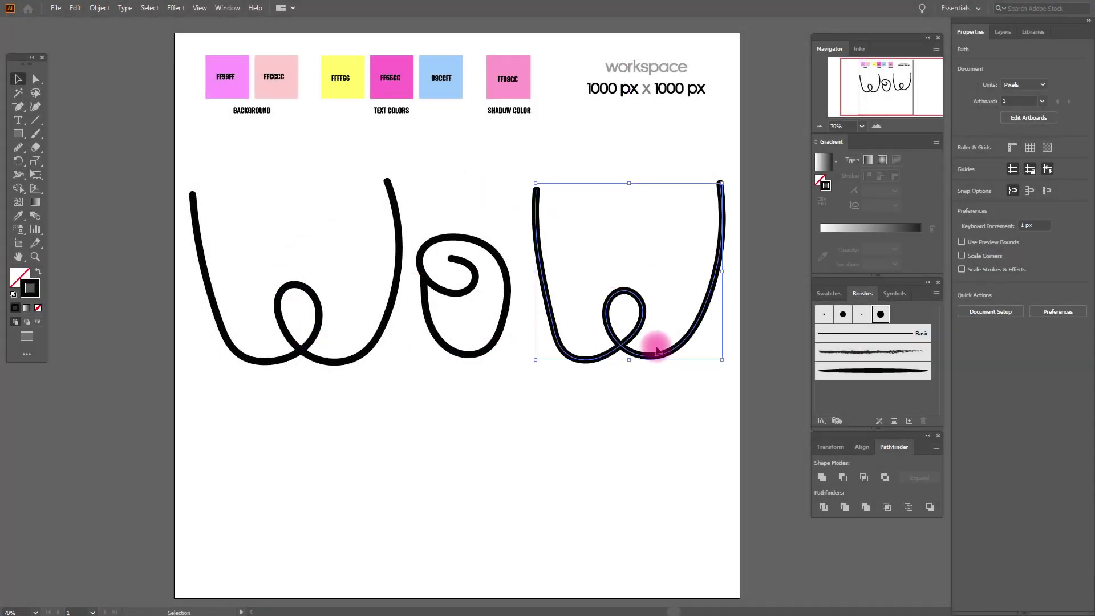
click(161, 216)
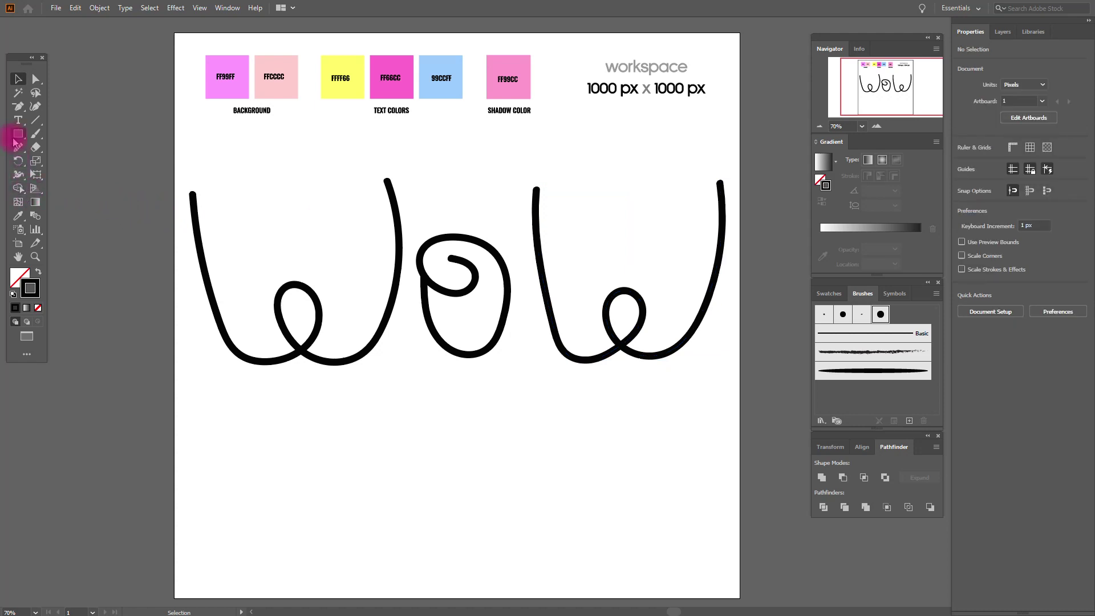
- Draw a small circle with the Ellipse Tool near the bottom-left of the artboard
drag(16, 139, 55, 163)
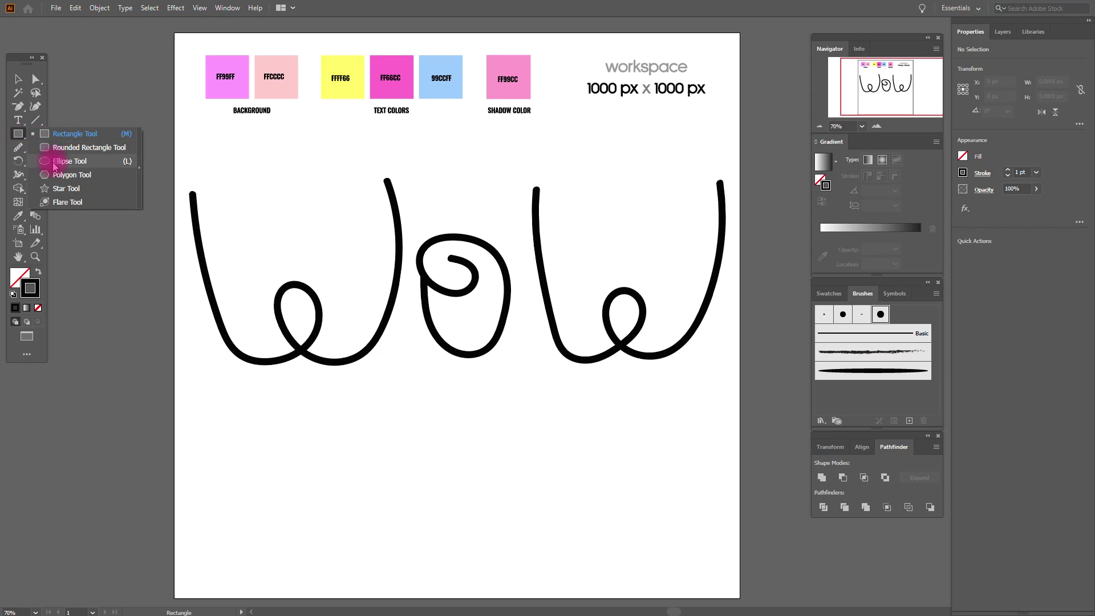
click(38, 272)
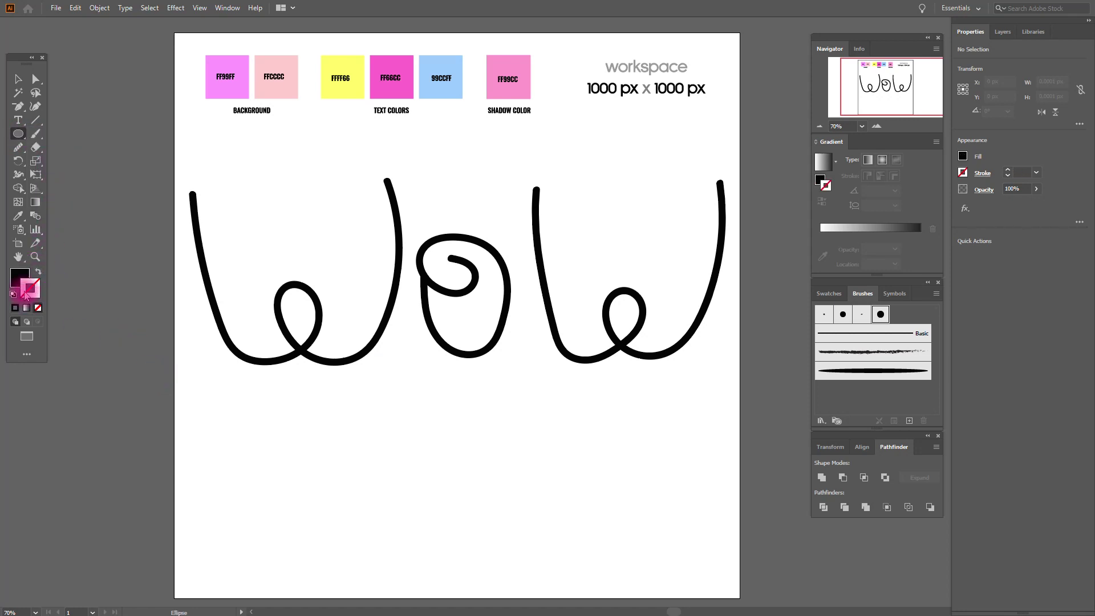
click(20, 275)
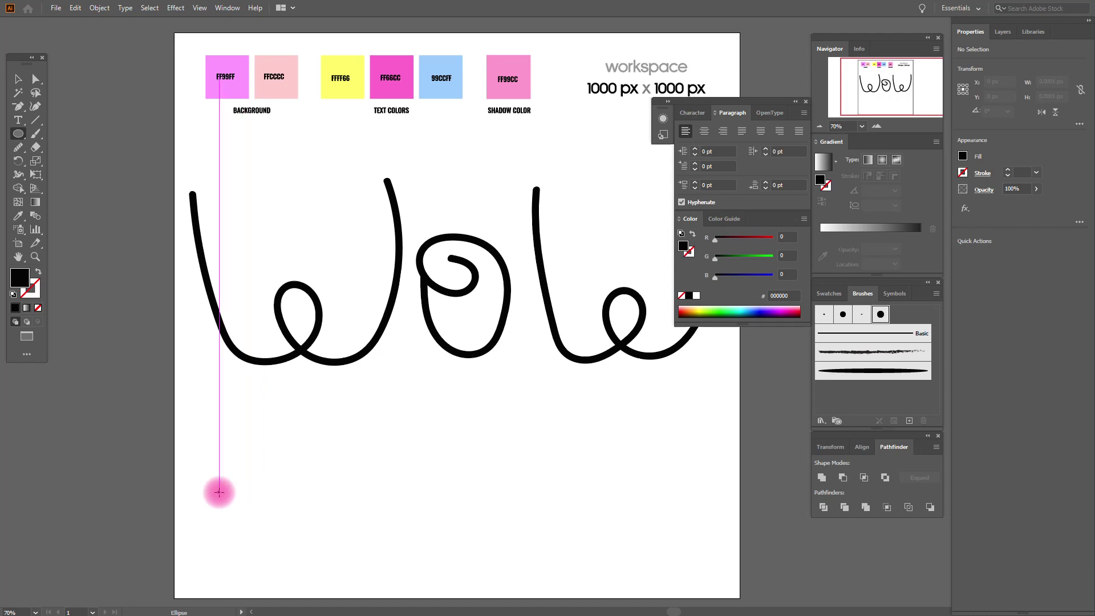
drag(219, 492, 252, 519)
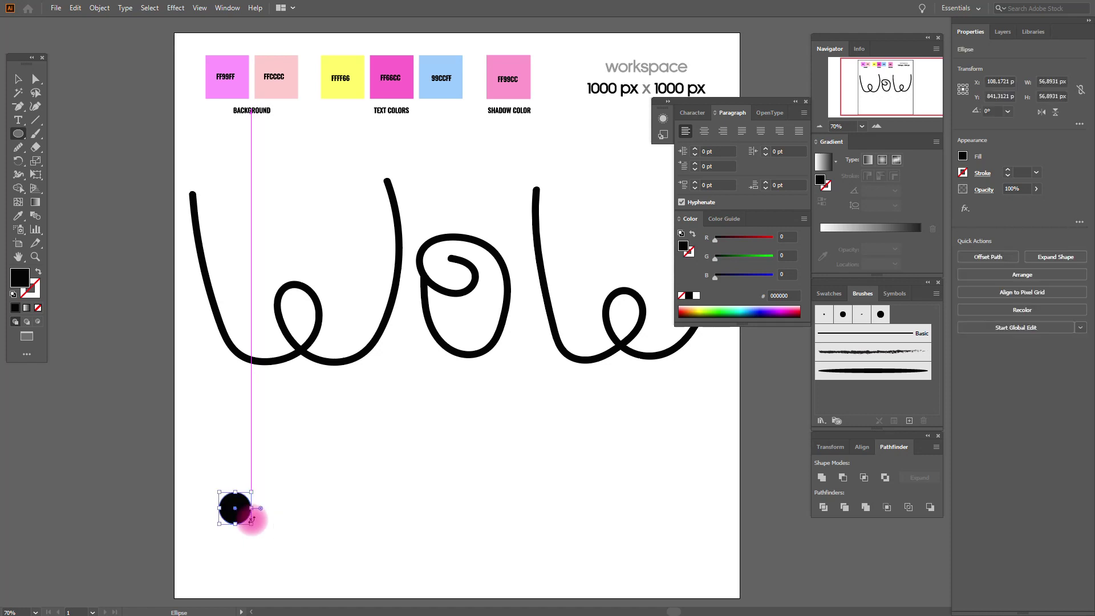
- Fill the circle with a yellow-pink-light blue gradient angled at -45°
click(828, 167)
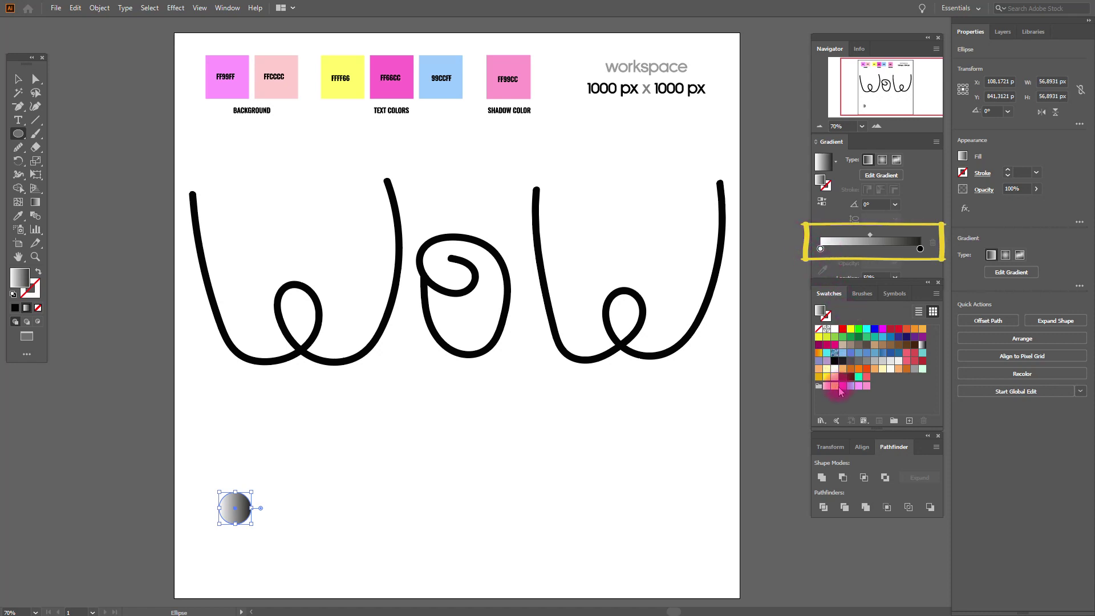
drag(837, 390, 827, 270)
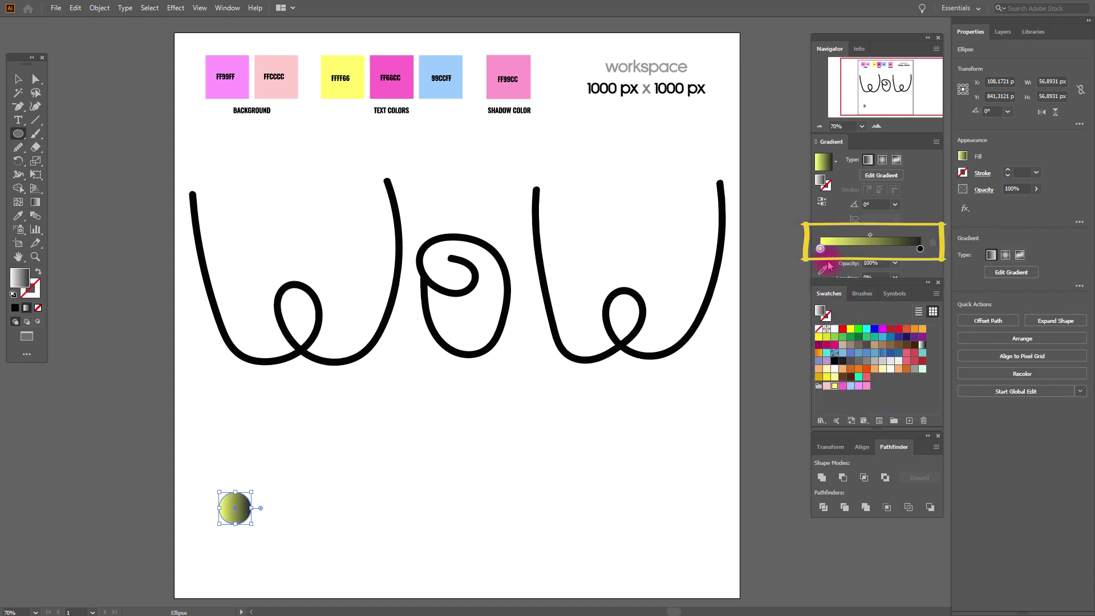
drag(844, 391, 888, 251)
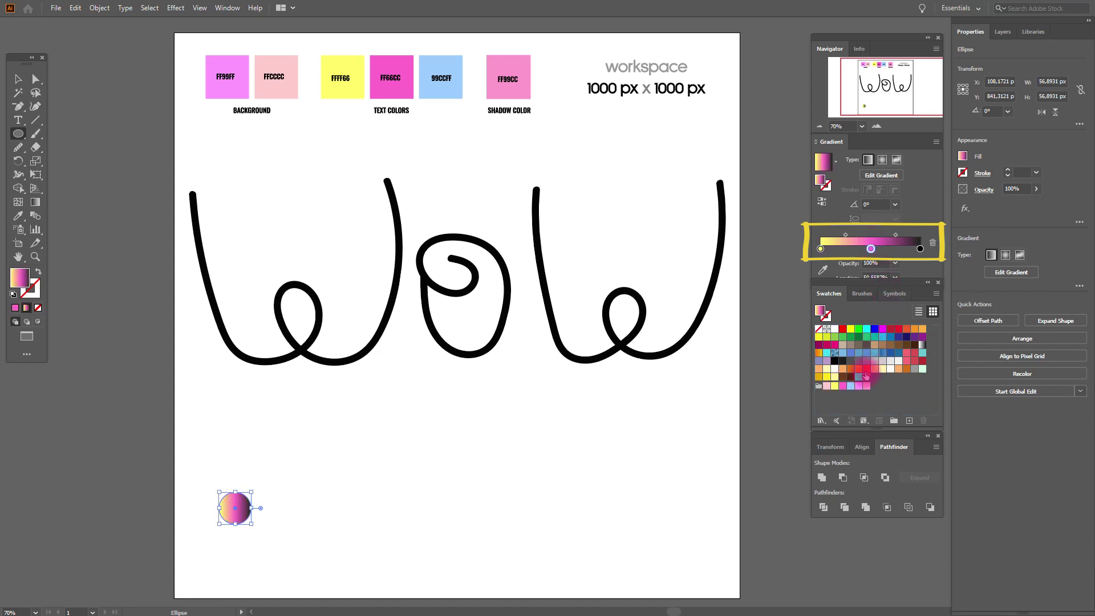
drag(854, 389, 921, 250)
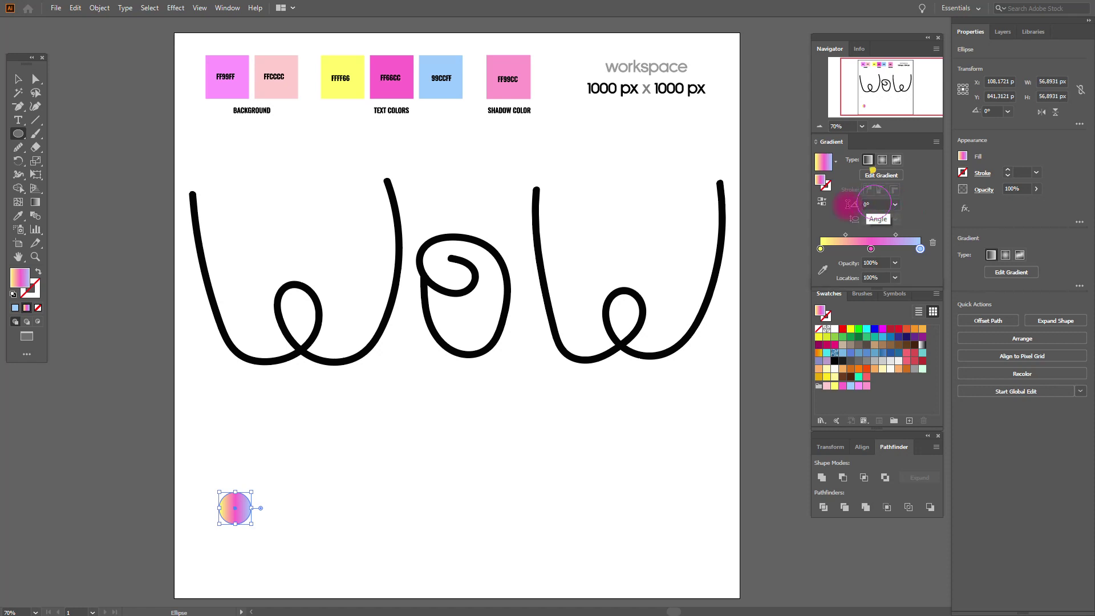
click(850, 204)
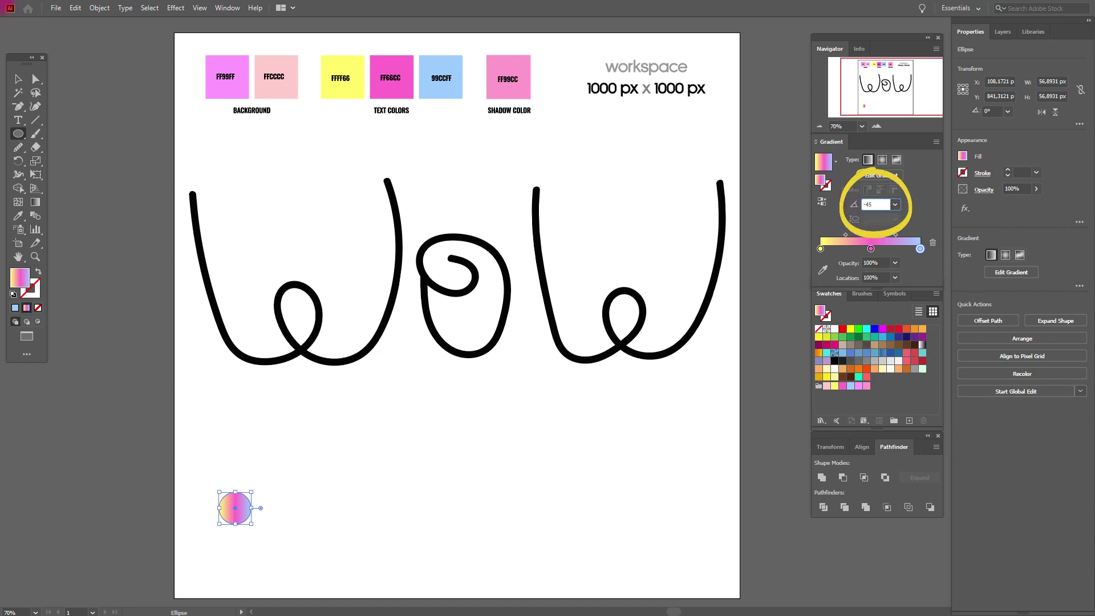
text(-45)
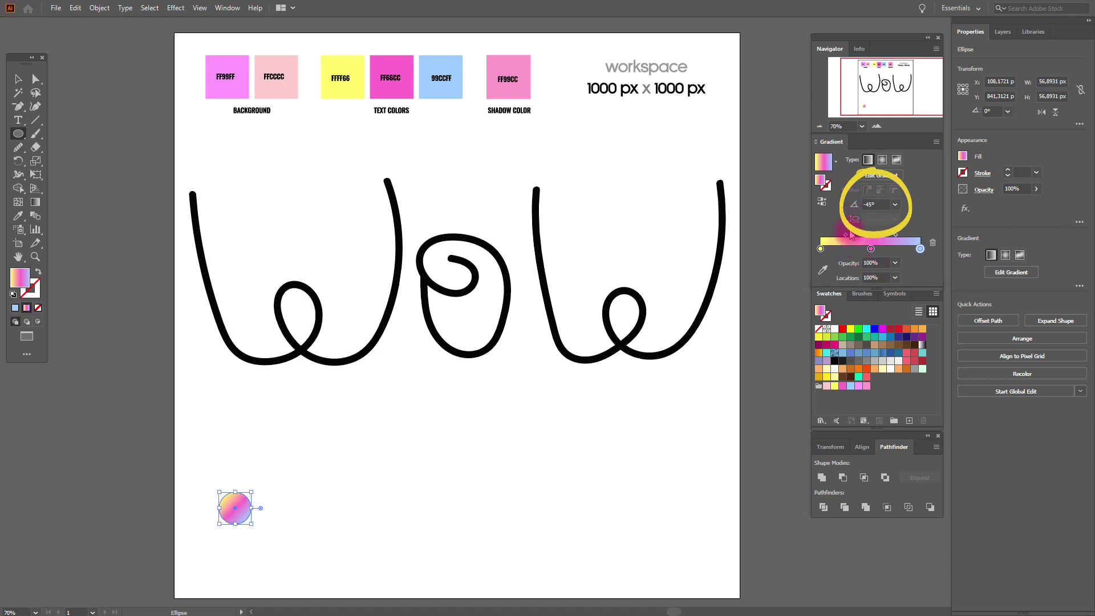
drag(846, 235, 840, 236)
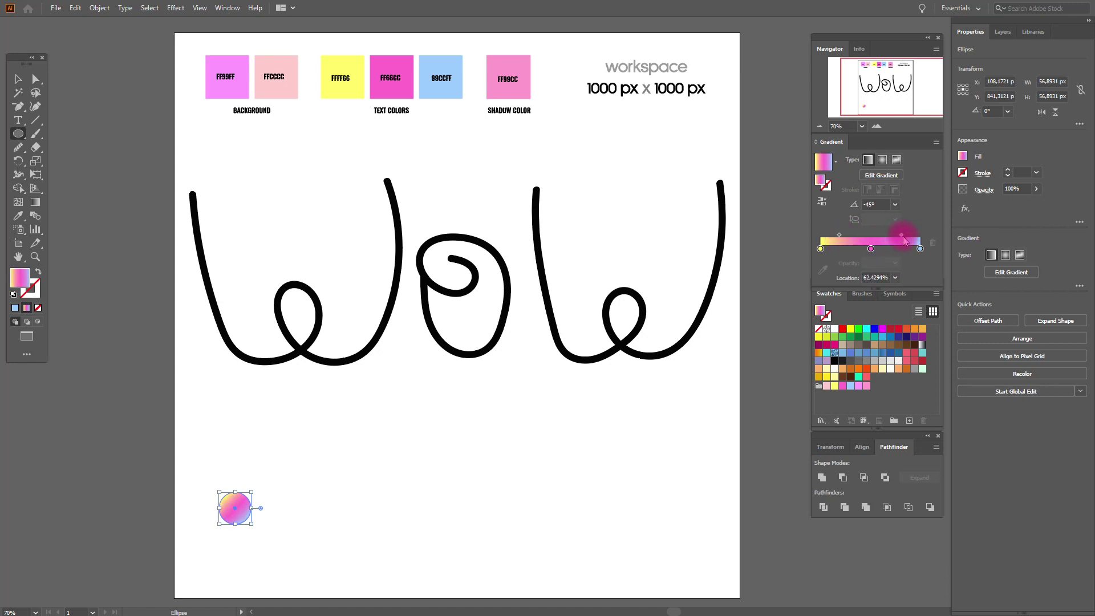
click(18, 80)
click(103, 134)
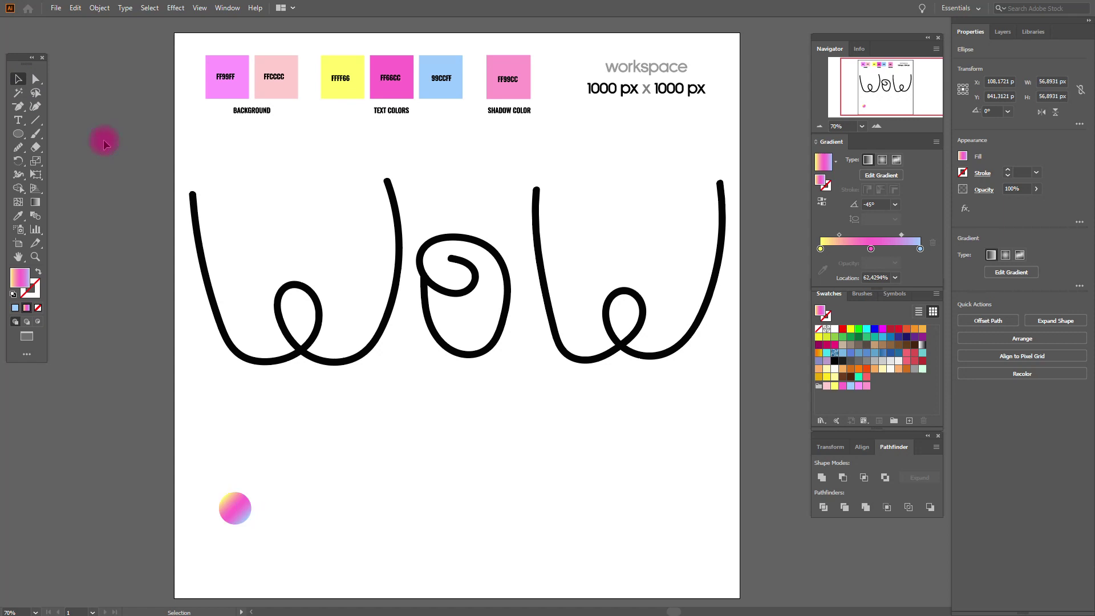
- Alt-copy the circle rightward, repeat with Ctrl+D into a row, and select the whole row
alt+click(242, 516)
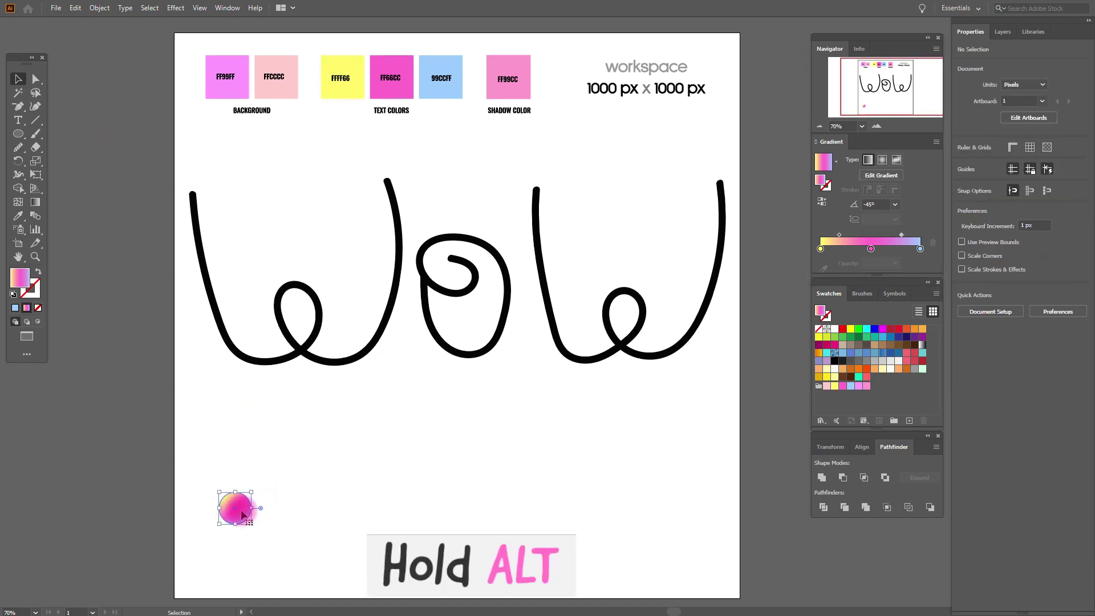
drag(242, 515, 285, 516)
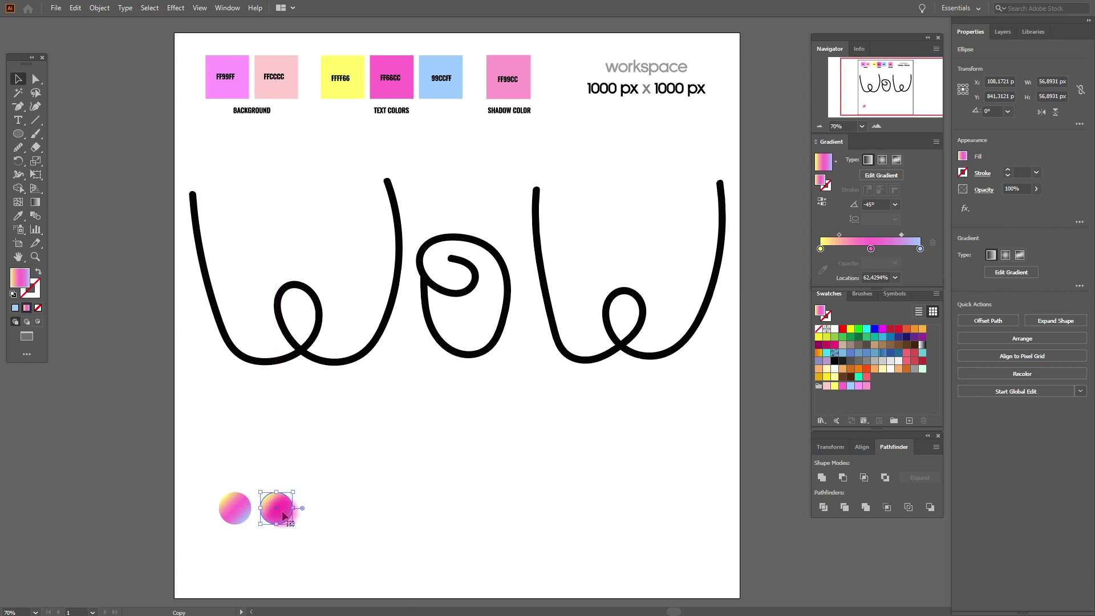
key(ctrl+d)
key(ctrl+d)
key(ctrl+d)
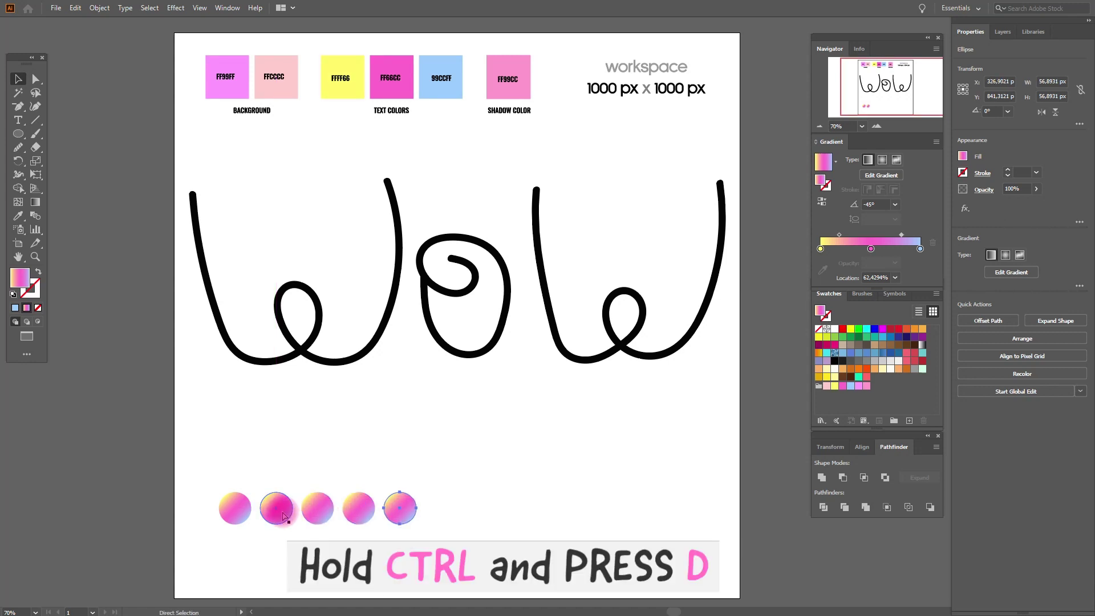
key(ctrl+d)
key(ctrl+d)
key(ctrl+d)
key(ctrl+d)
key(ctrl+d)
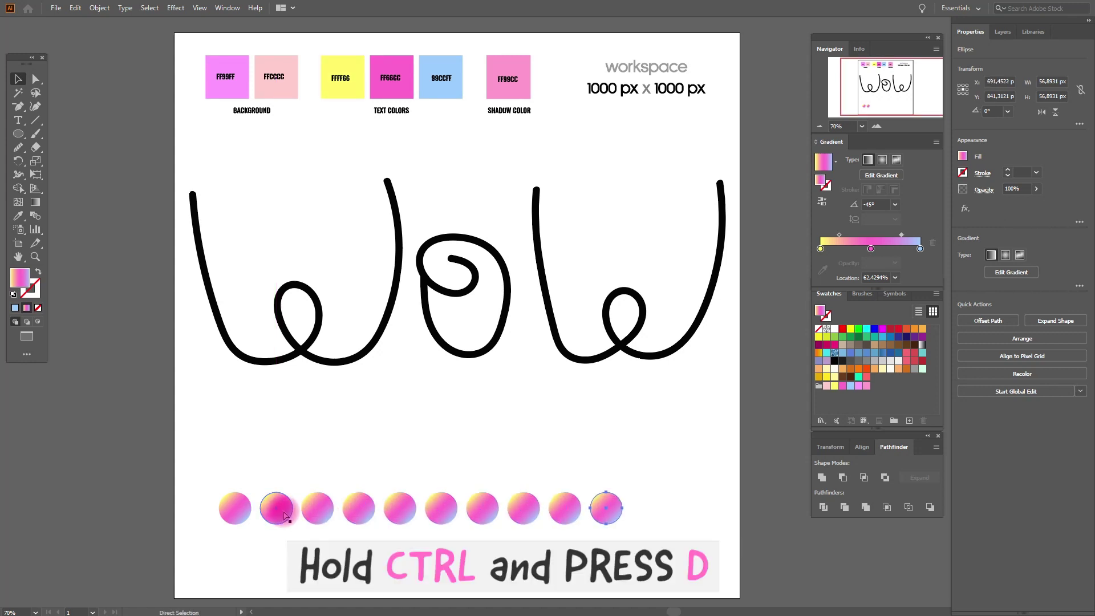
key(ctrl+d)
key(ctrl+d)
key(ctrl+d)
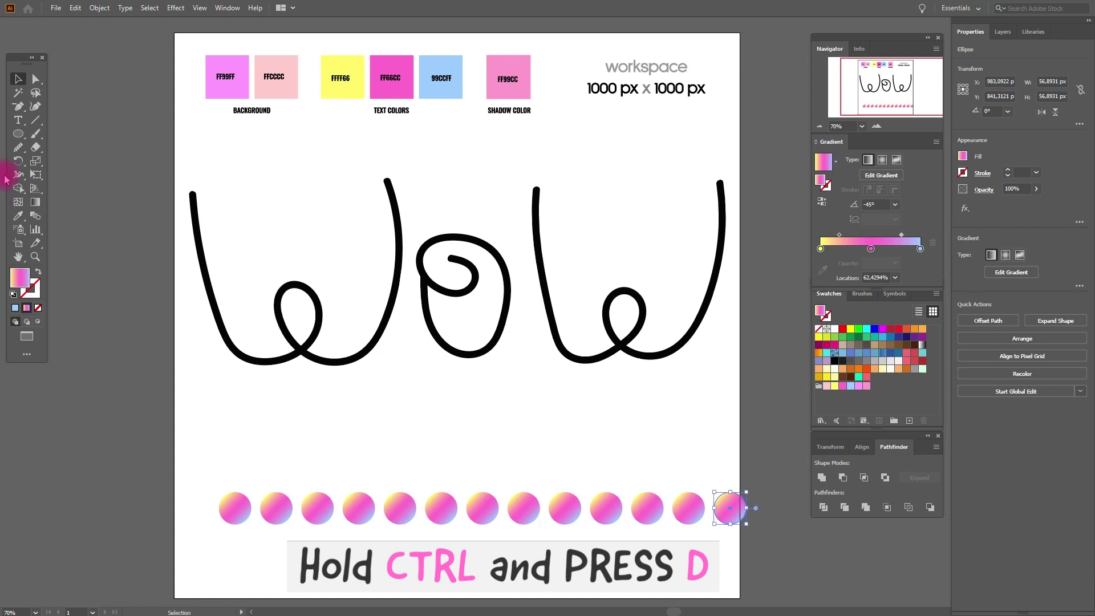
mouse_move(210, 477)
mouse_down()
mouse_move(726, 532)
mouse_move(710, 509)
mouse_up()
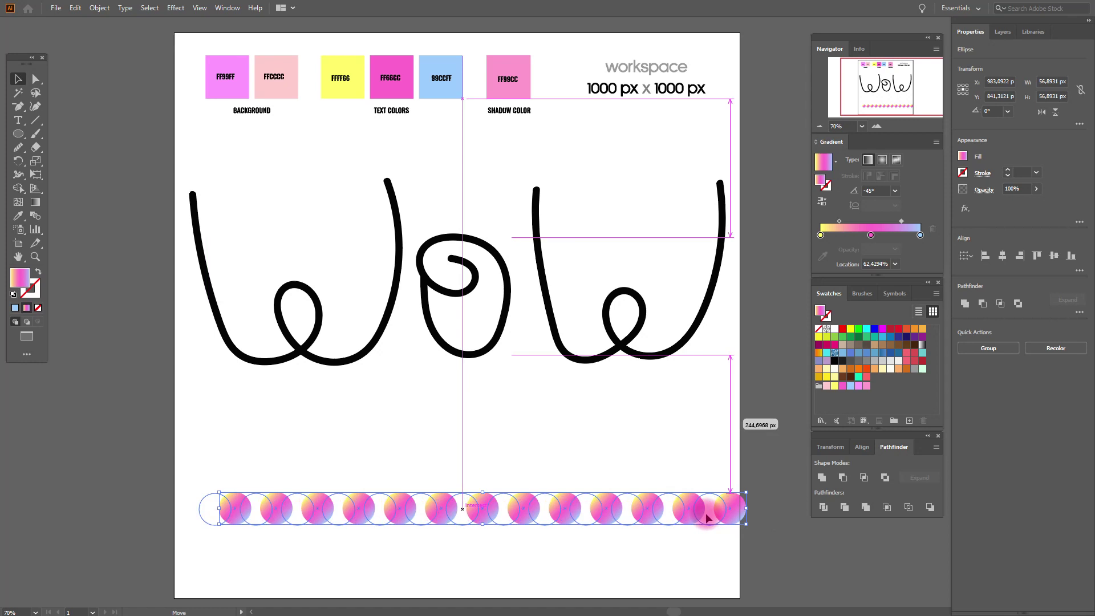
click(100, 8)
mouse_move(114, 317)
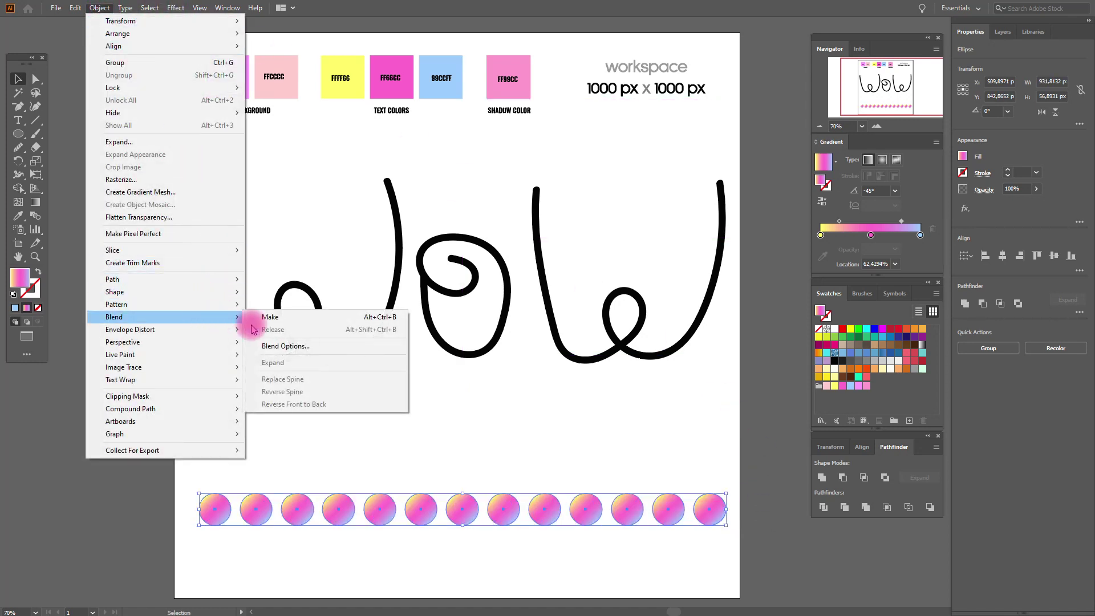
- Confirm the blend options and blend the circles into one continuous tube bar
click(287, 346)
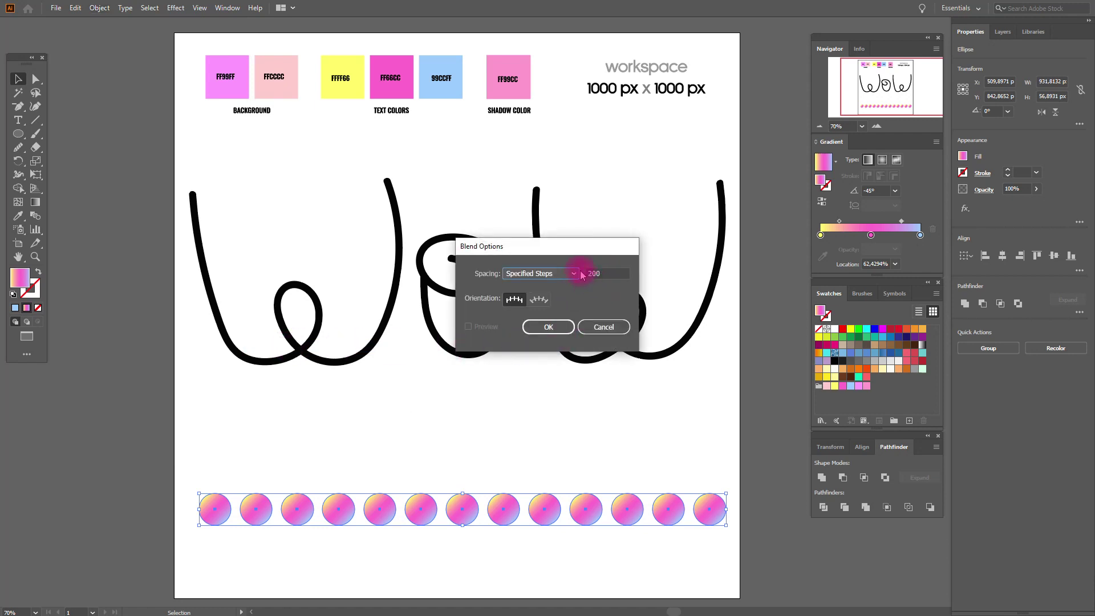
click(564, 328)
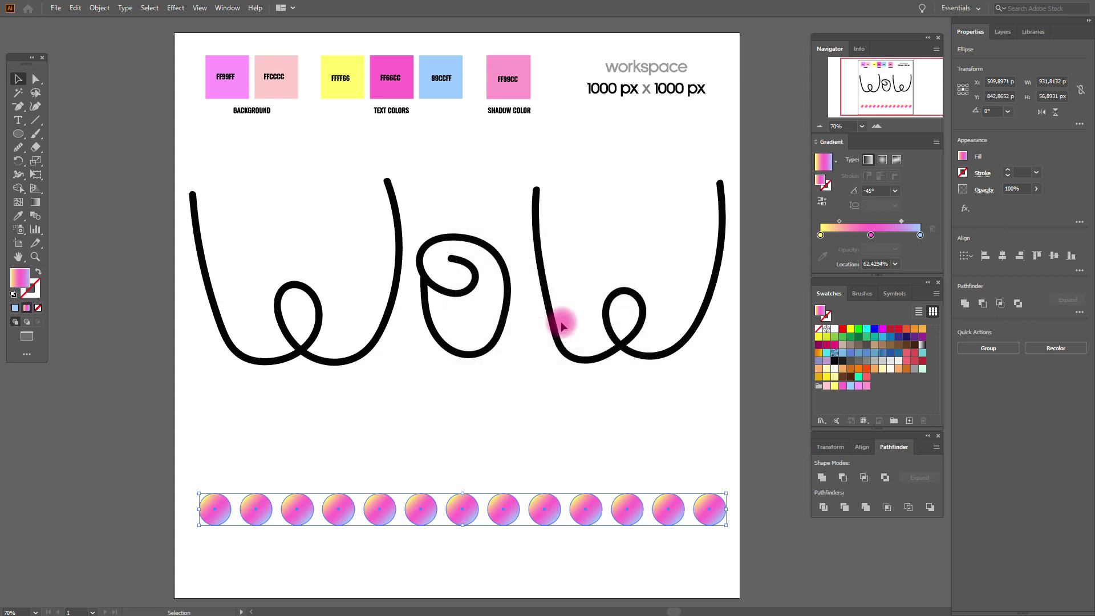
click(100, 8)
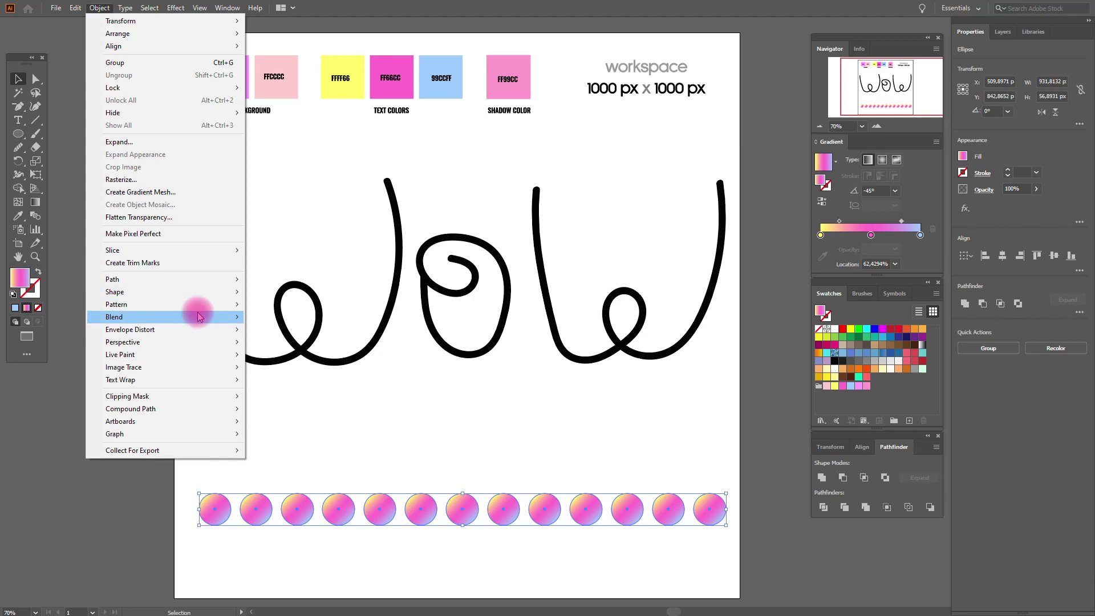
mouse_move(163, 317)
click(264, 321)
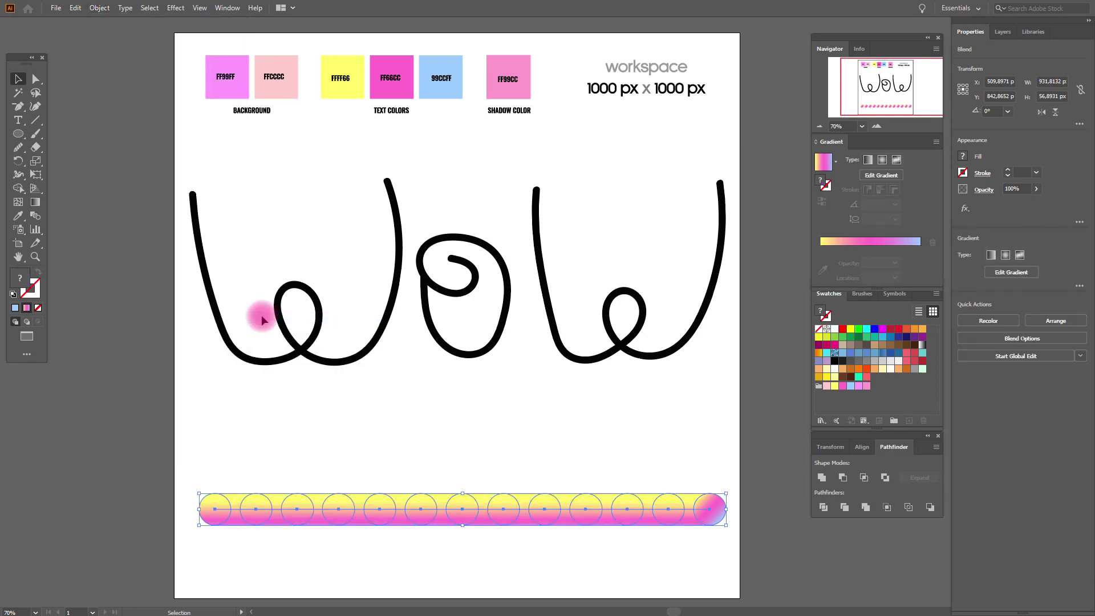
- Alt-drag a copy of the tube bar above the original
click(440, 403)
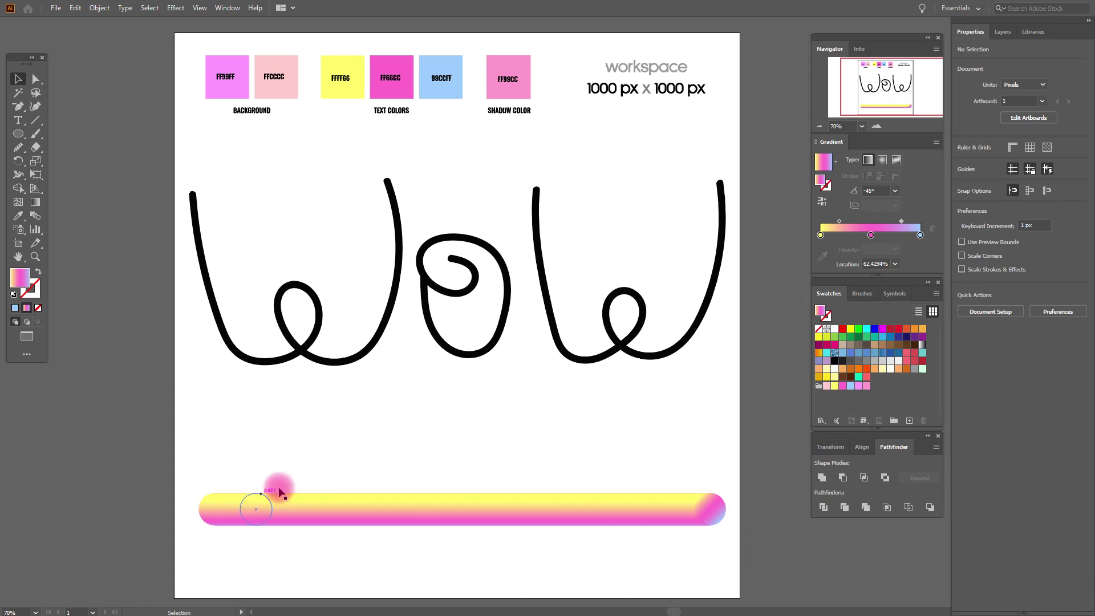
click(367, 504)
drag(368, 508, 392, 475)
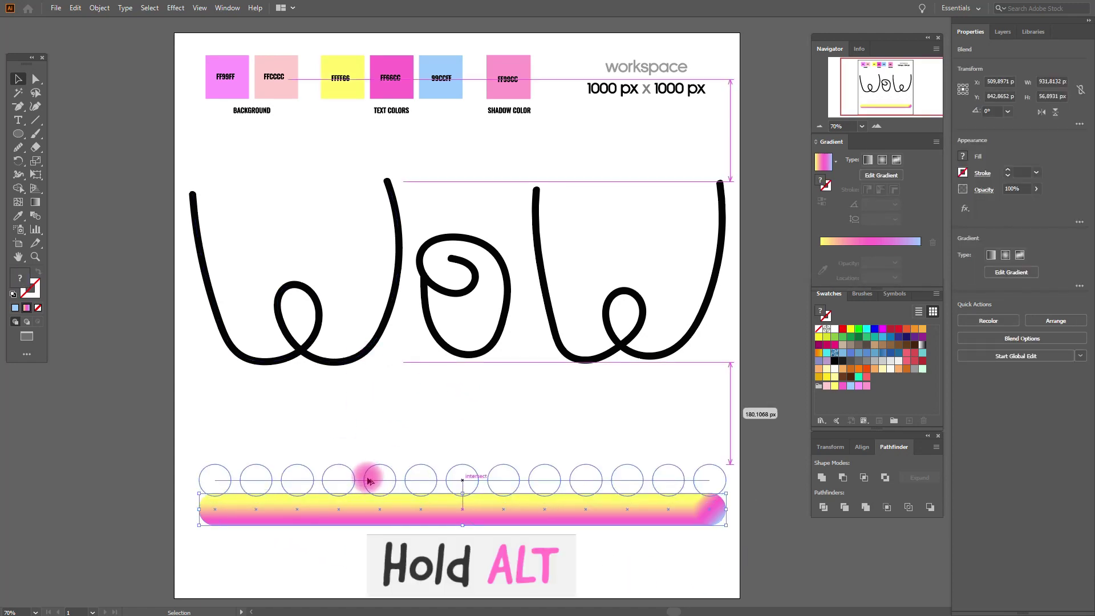
- Make another tube bar copy and replace the W path's spine with a tube bar
drag(392, 475, 396, 429)
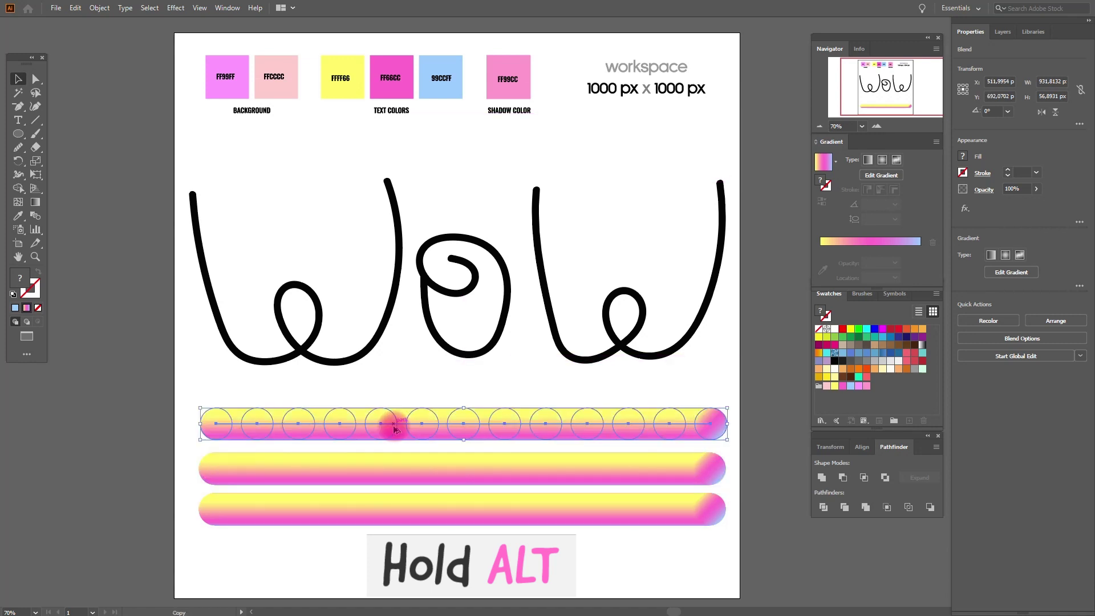
click(358, 358)
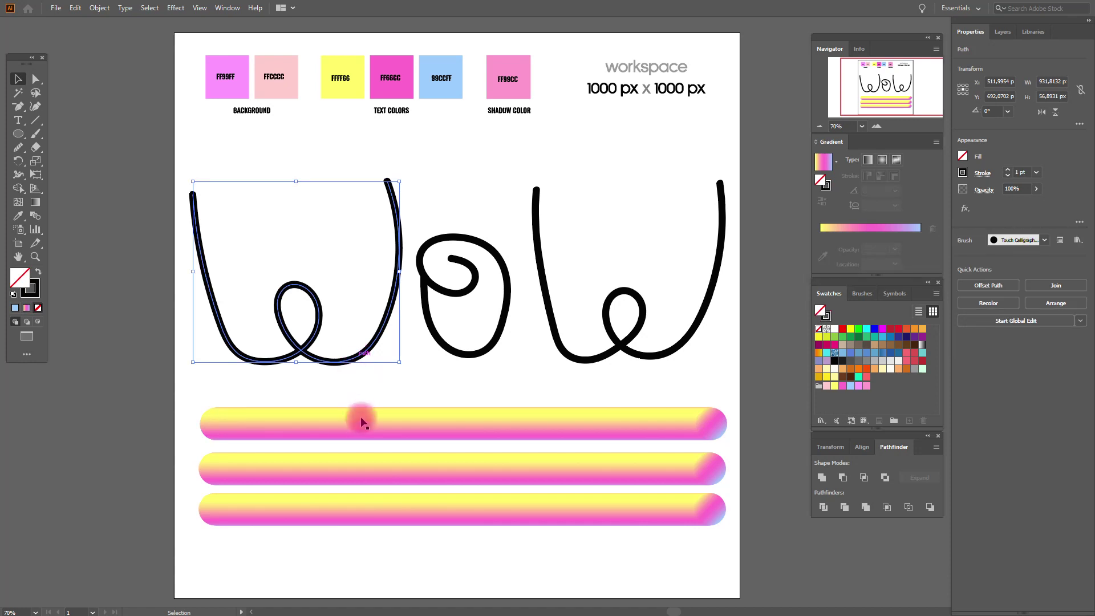
shift+click(362, 423)
click(101, 8)
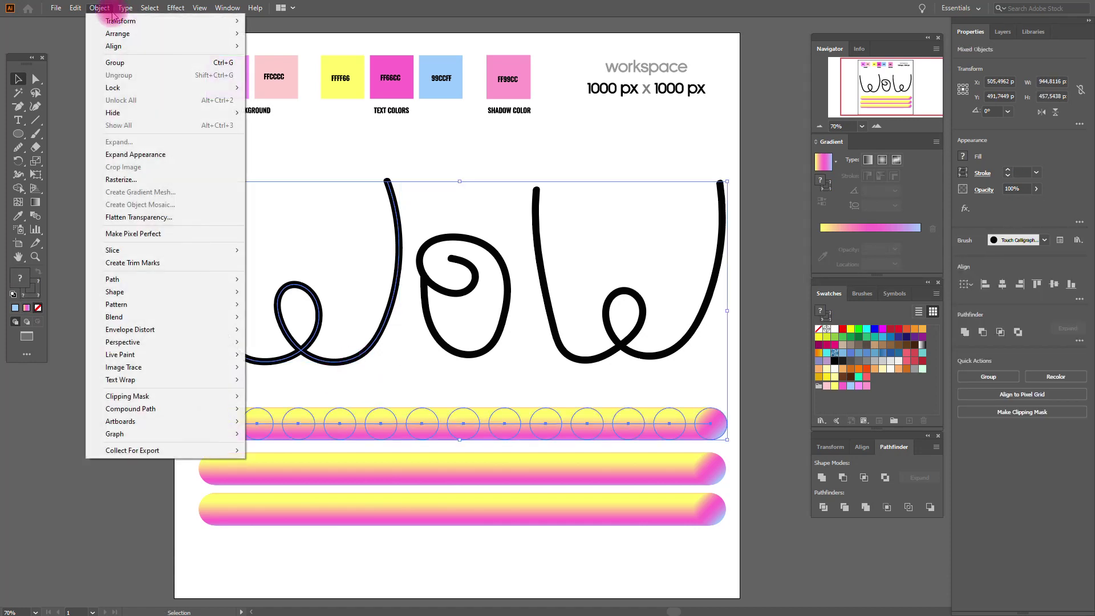
mouse_move(114, 317)
click(288, 379)
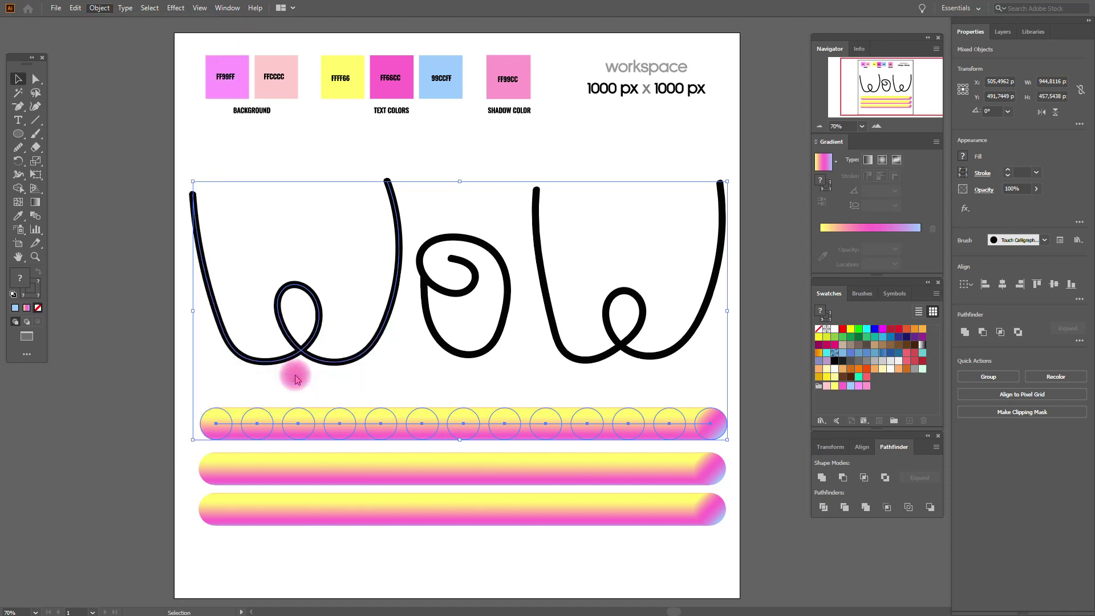
- Wrap a tube bar along the o path via Replace Spine, then nudge the o right
click(473, 355)
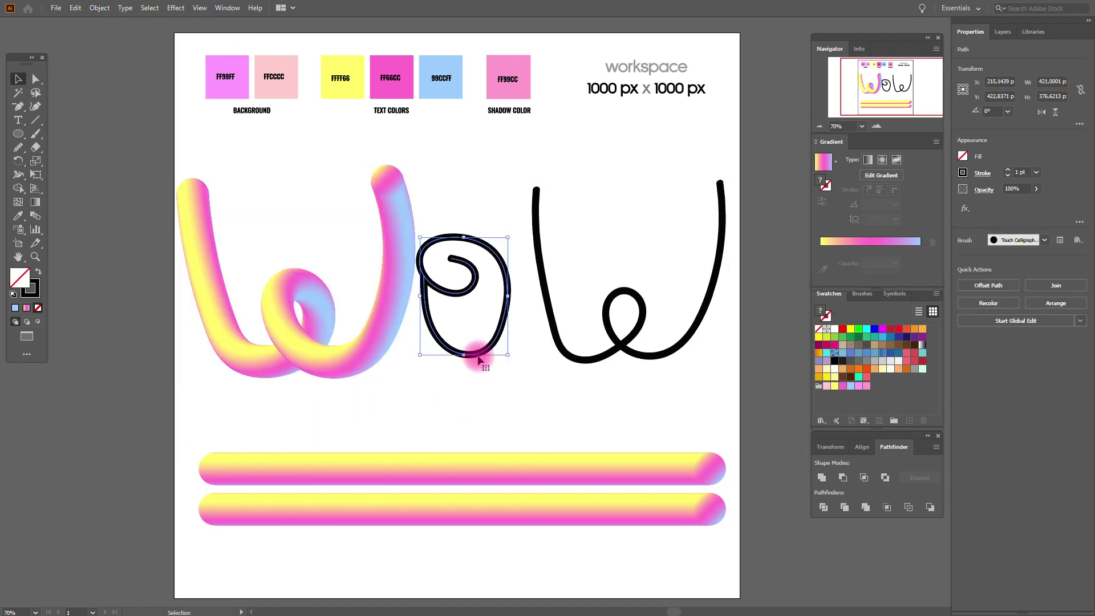
shift+click(366, 465)
click(102, 8)
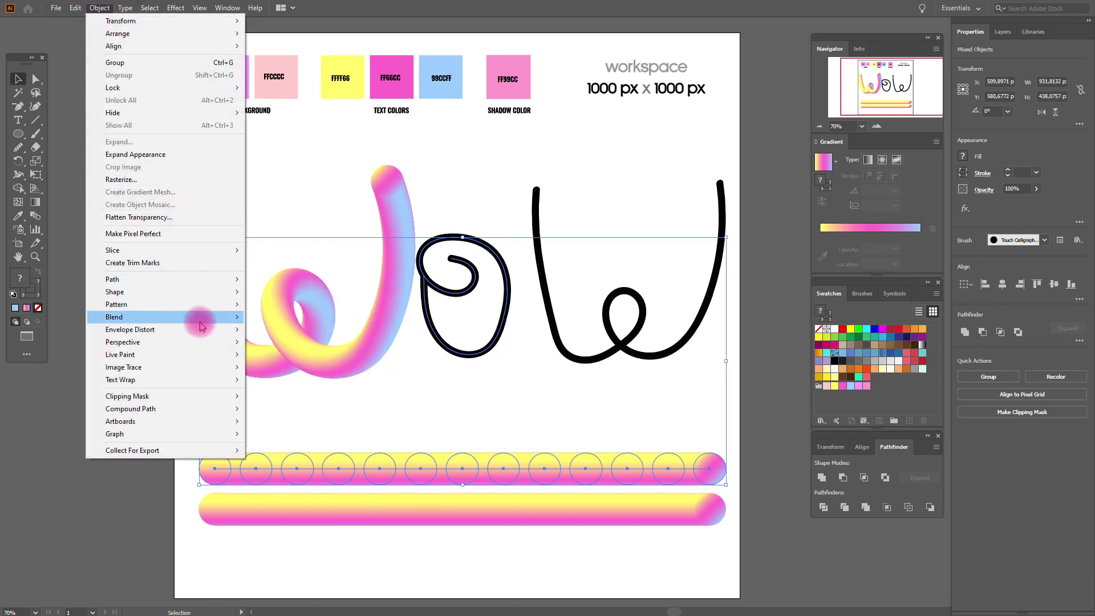
mouse_move(114, 316)
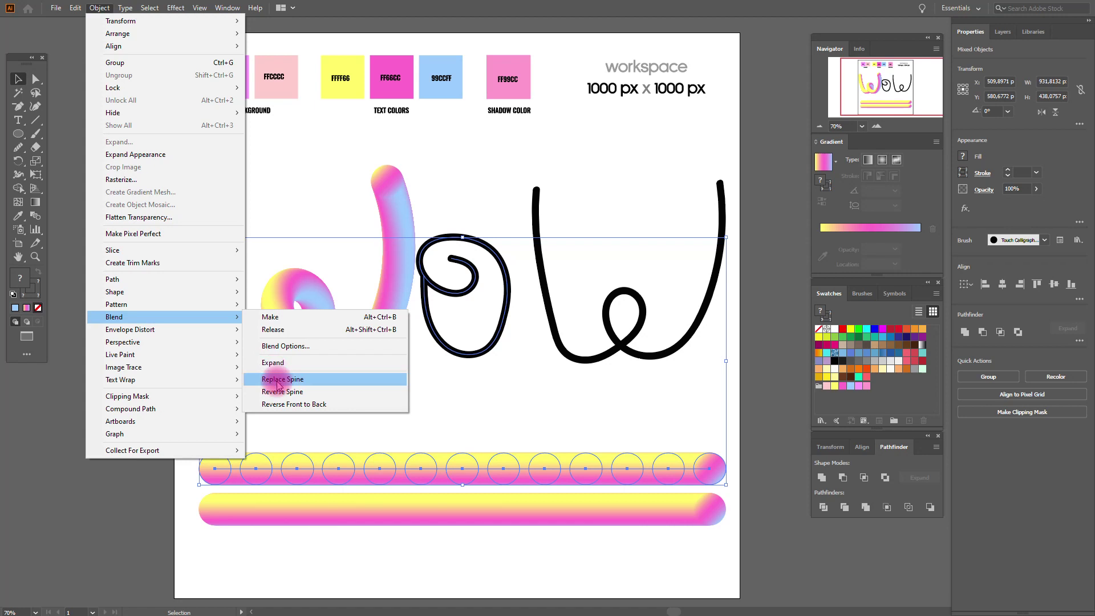
click(277, 380)
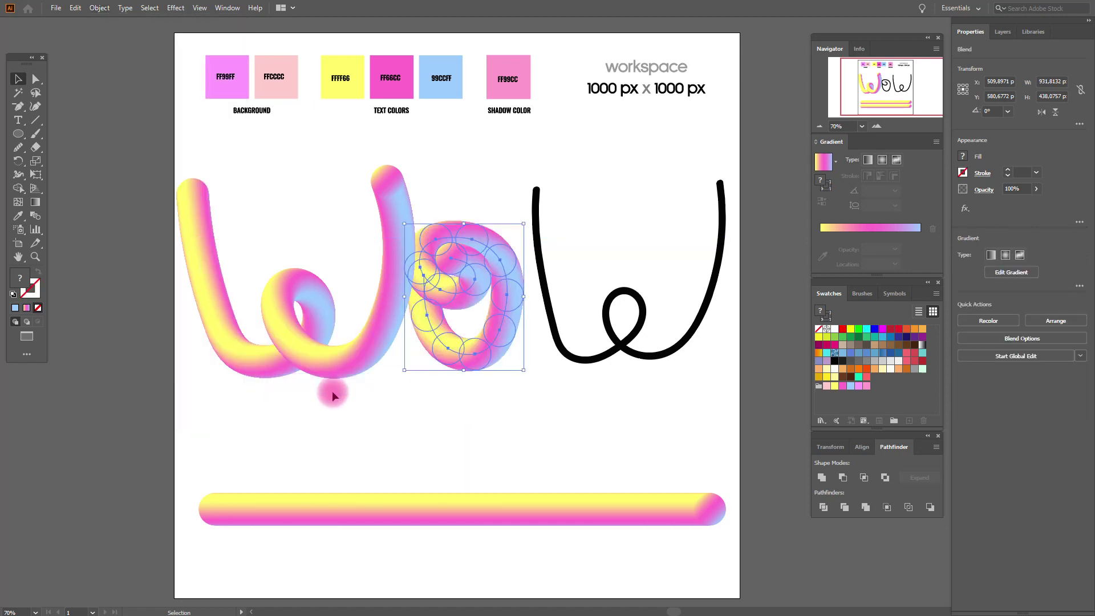
click(519, 364)
drag(493, 349, 508, 349)
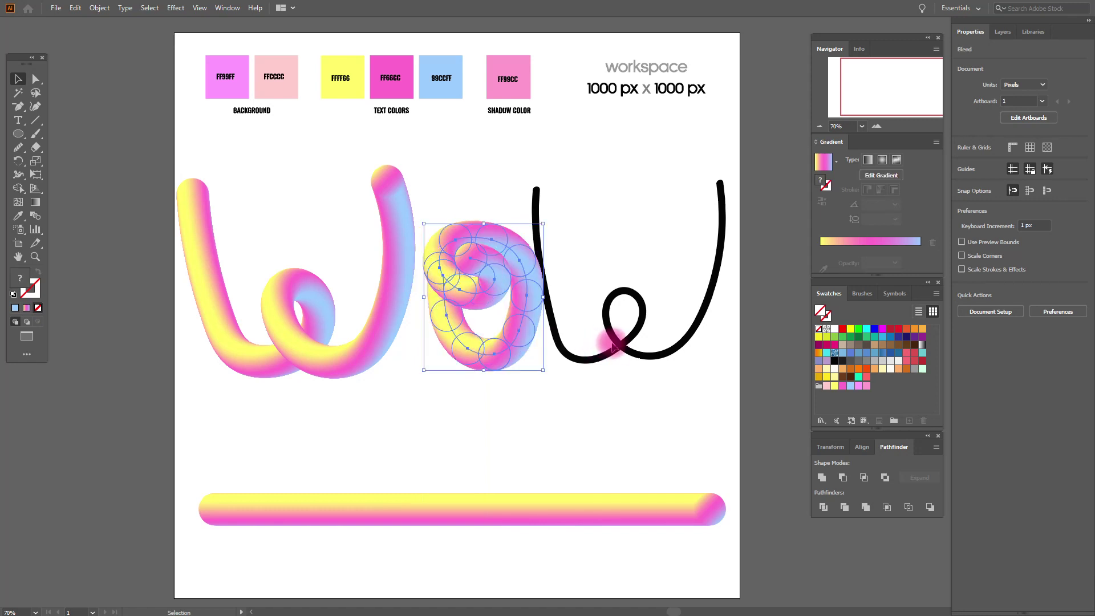
- Wrap the remaining tube bar along the w path via Replace Spine
click(615, 352)
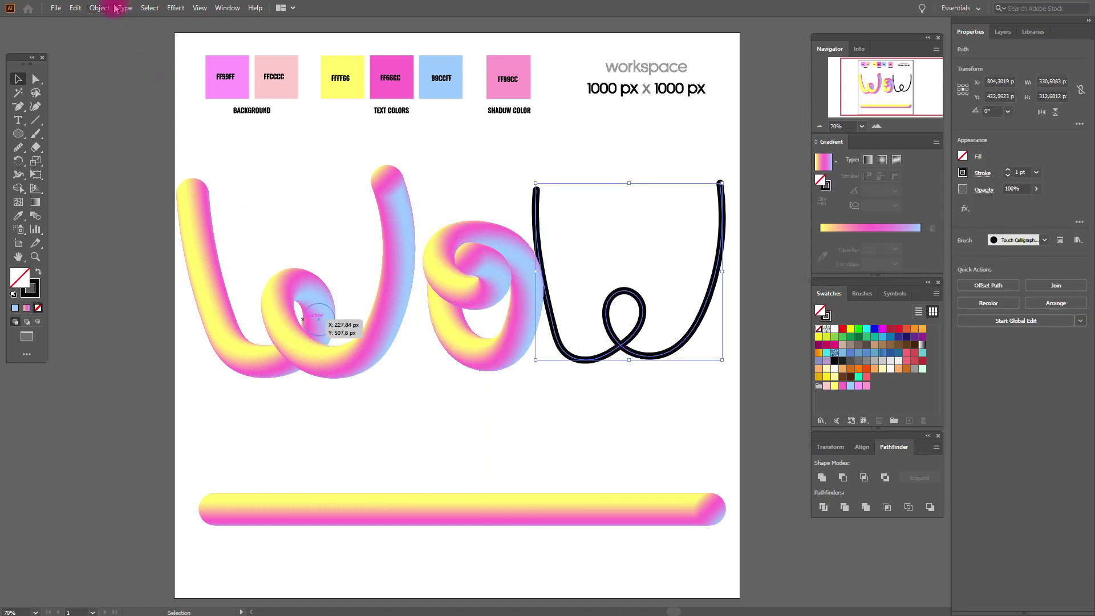
shift+click(428, 505)
click(153, 7)
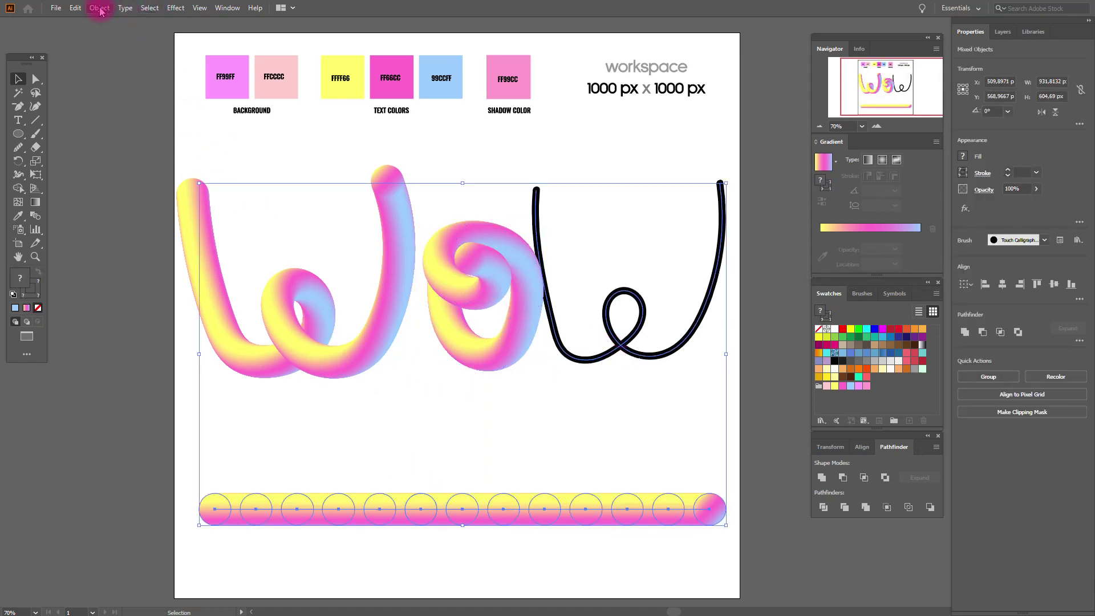
click(100, 9)
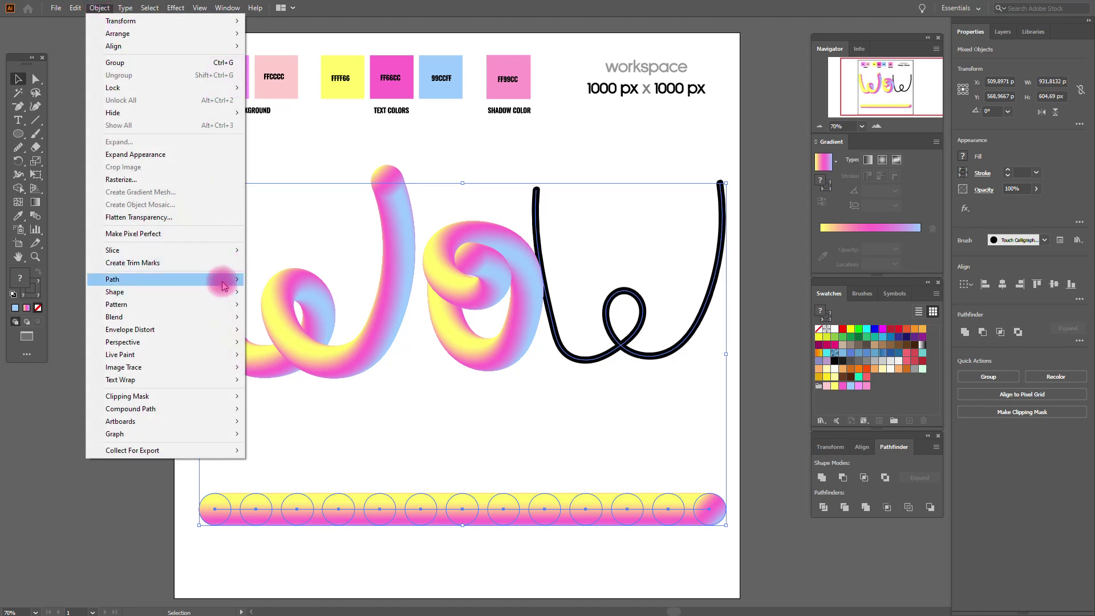
mouse_move(114, 317)
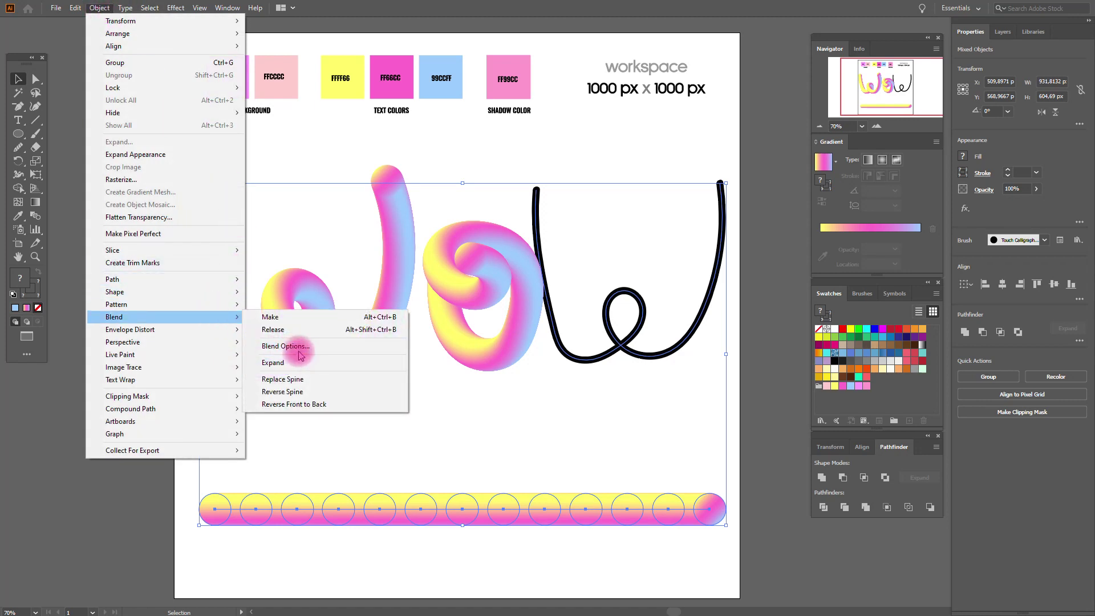
click(282, 379)
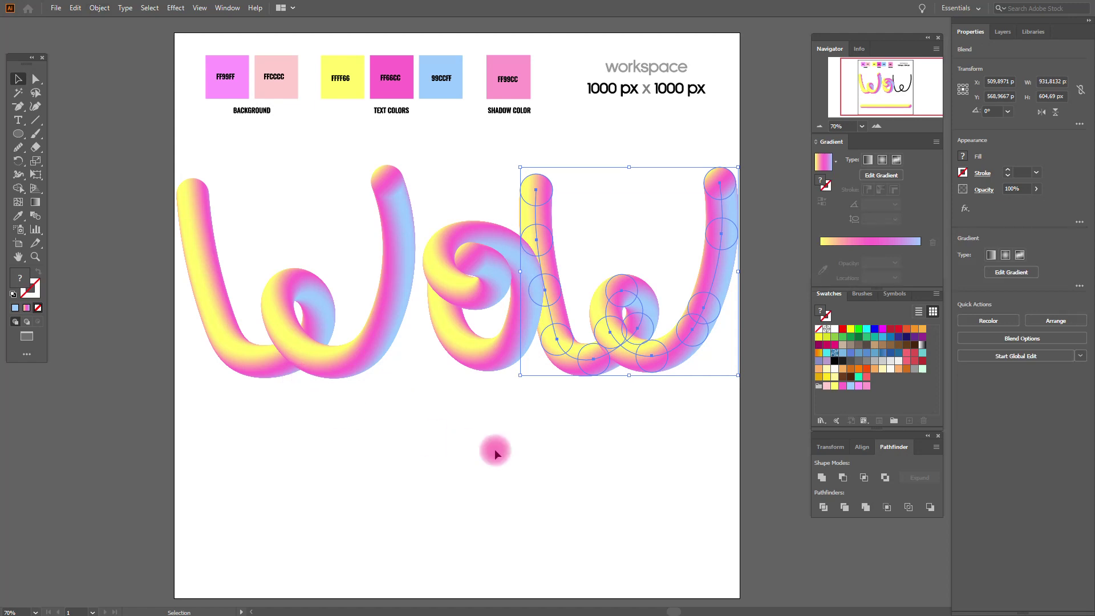
click(509, 453)
click(510, 362)
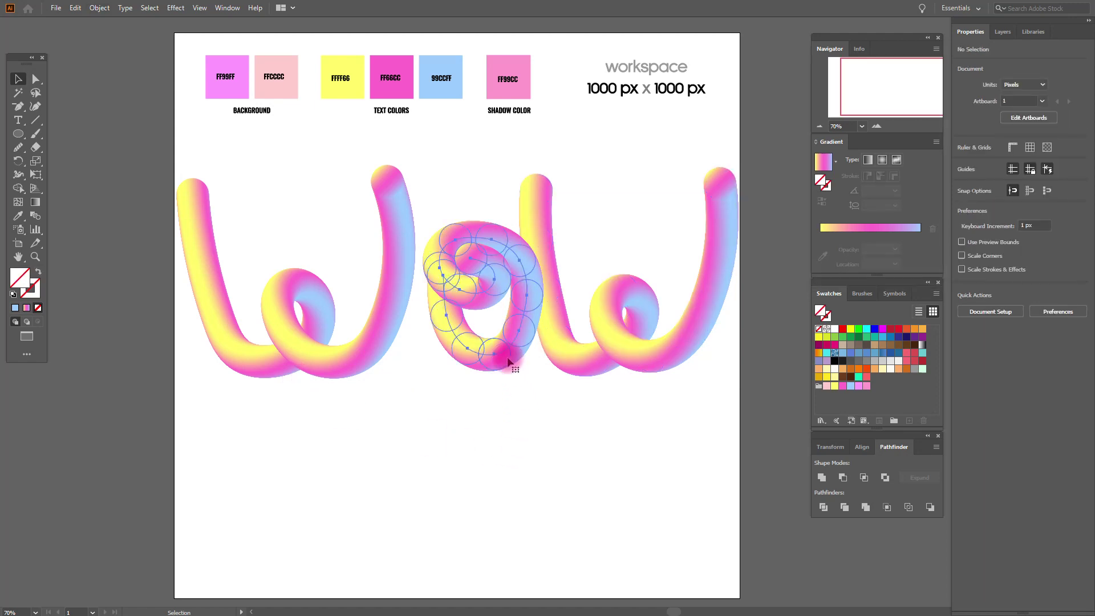
- Shift the w right, scale all three tube letters to about 947 px wide, and move them lower
drag(587, 371, 612, 370)
shift+click(520, 342)
shift+click(391, 313)
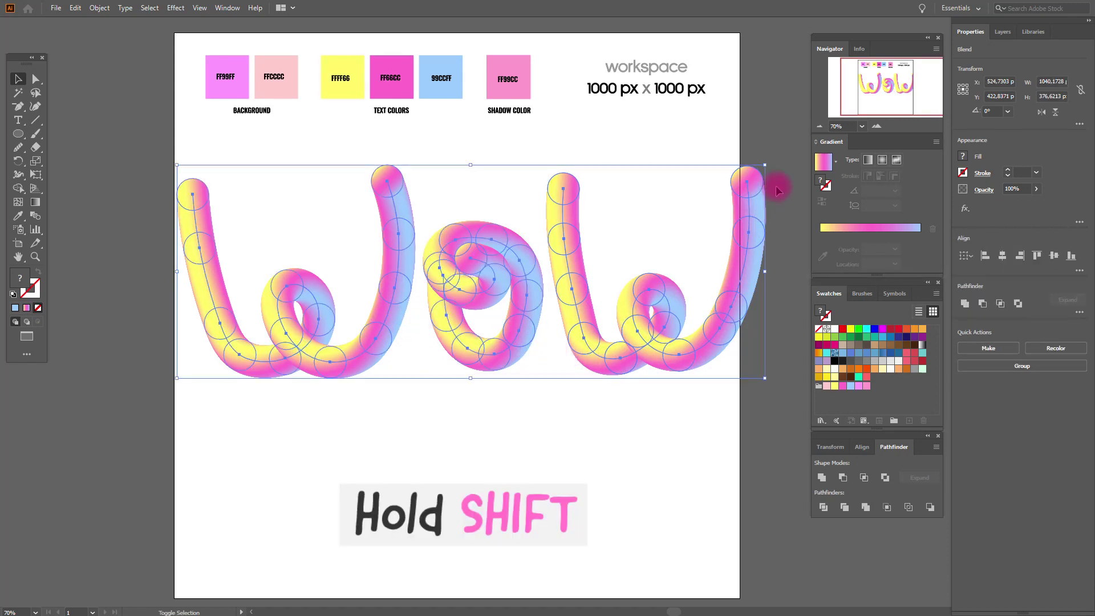
drag(766, 165, 493, 324)
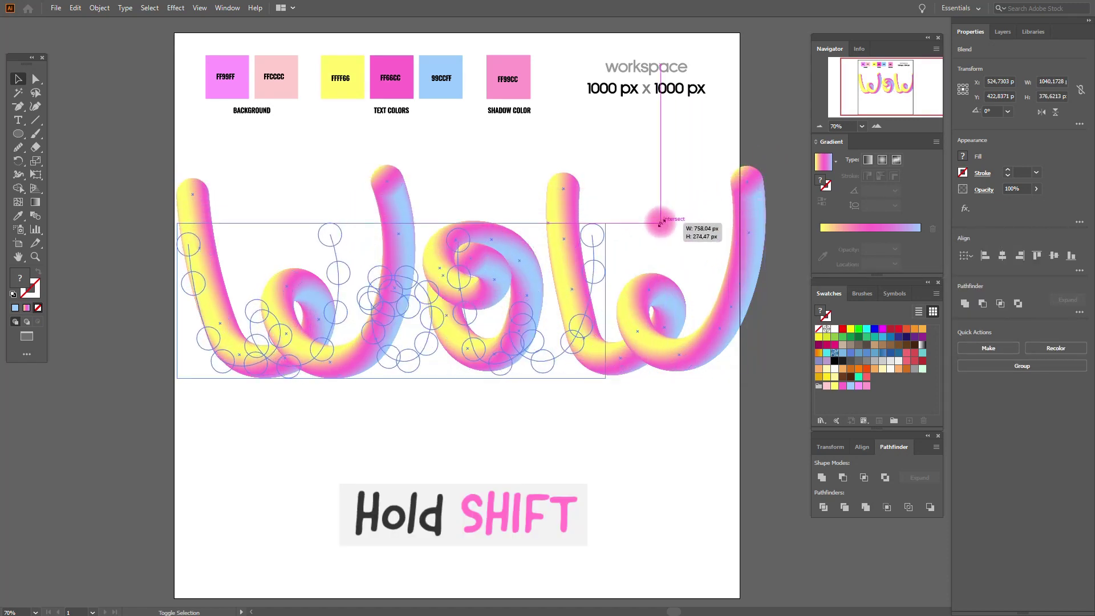
drag(497, 325, 497, 326)
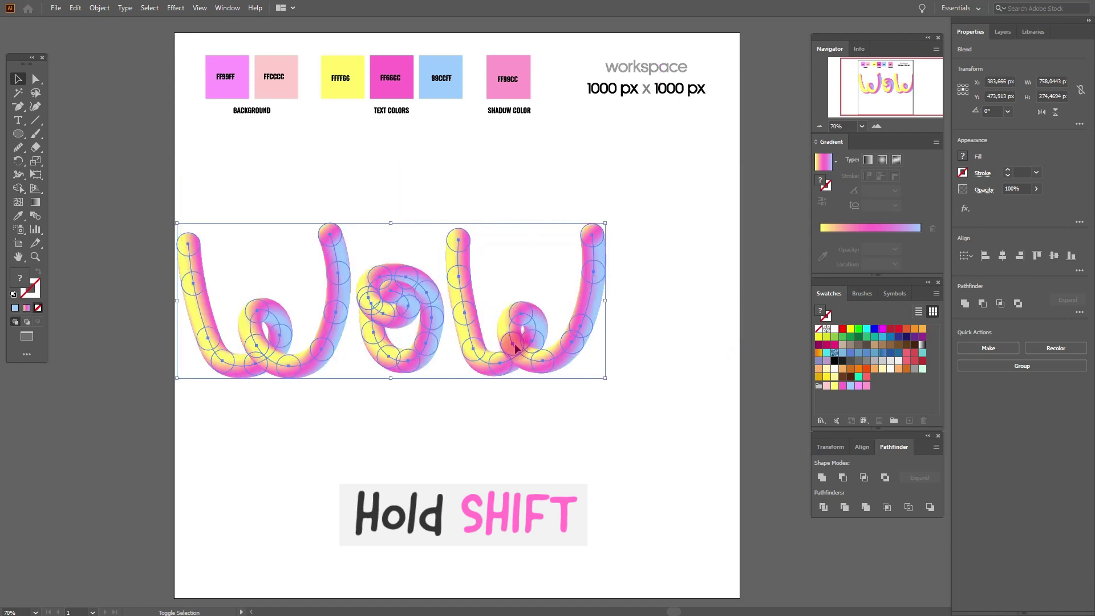
drag(606, 305, 711, 315)
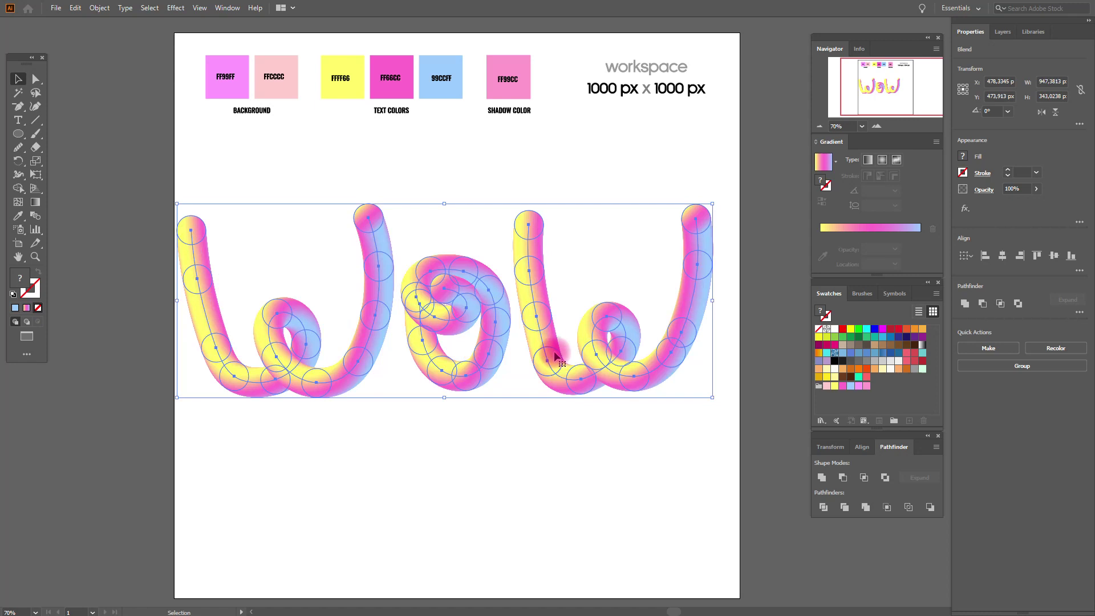
drag(554, 353, 566, 393)
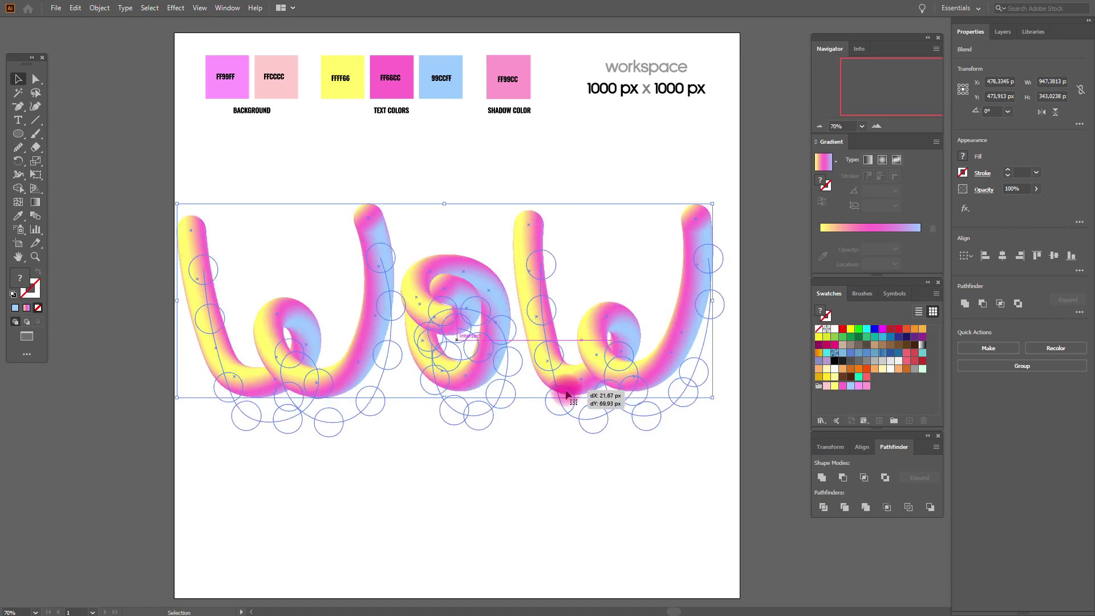
click(762, 368)
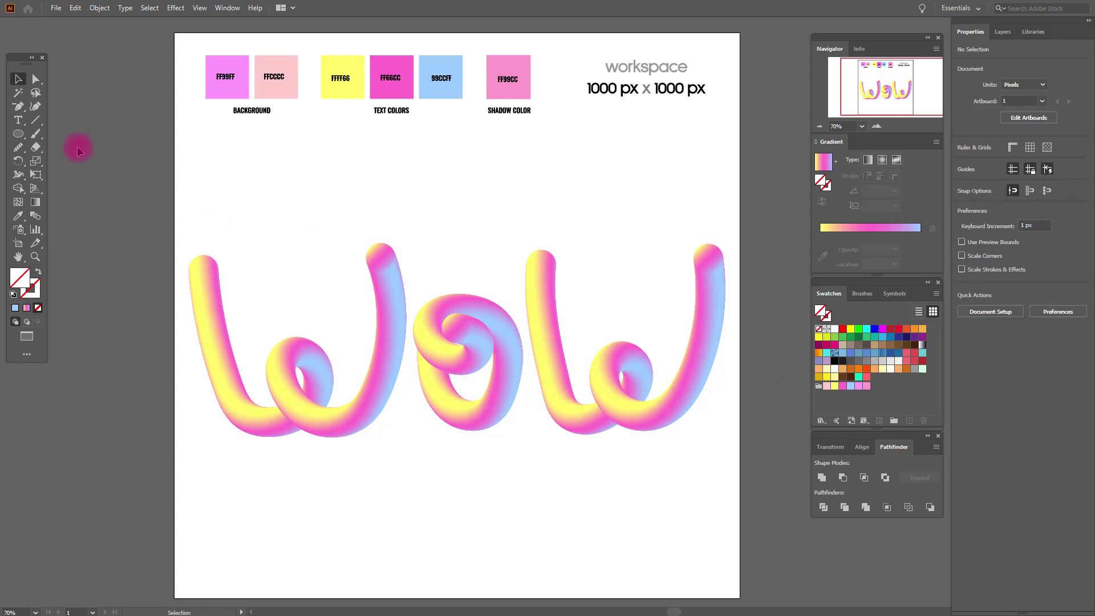
- Draw a 1000 × 514 px rectangle over the letters with a white-to-black gradient fill
click(19, 135)
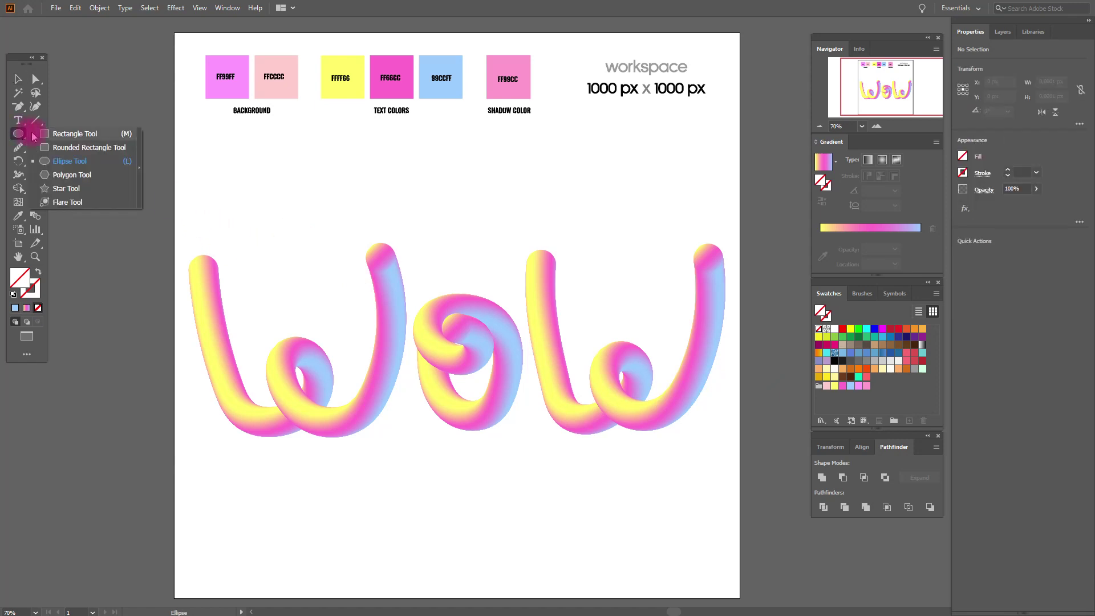
click(44, 139)
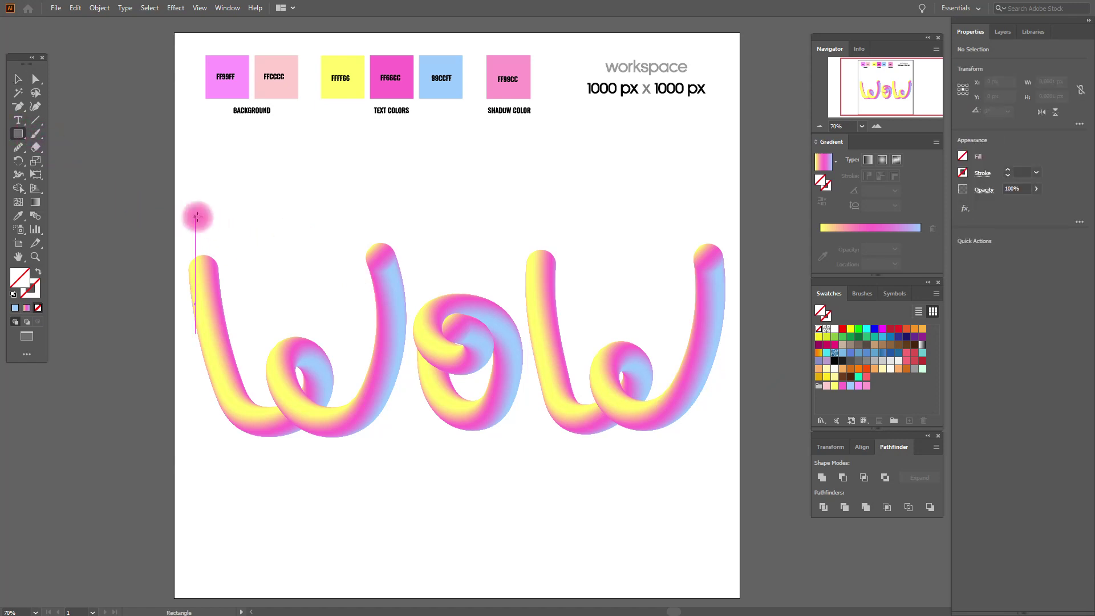
drag(174, 210, 740, 501)
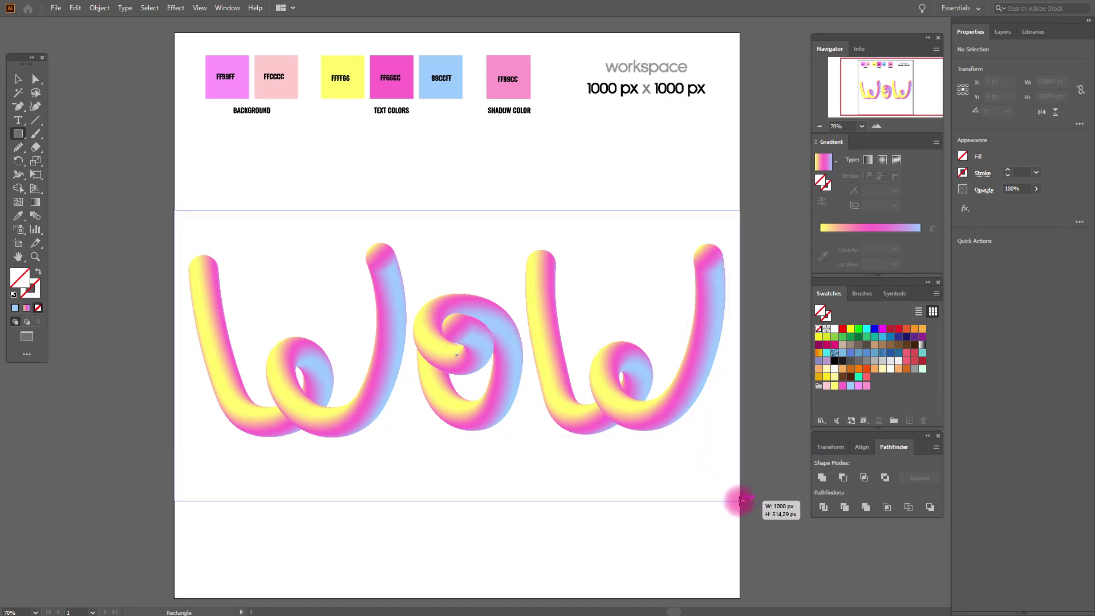
drag(740, 501, 740, 501)
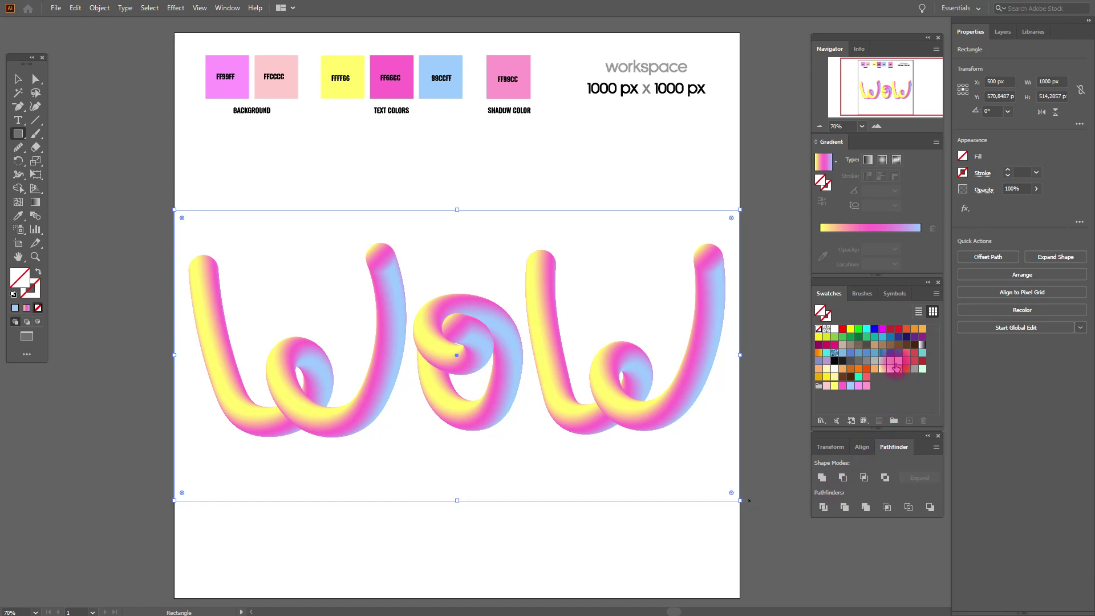
click(923, 346)
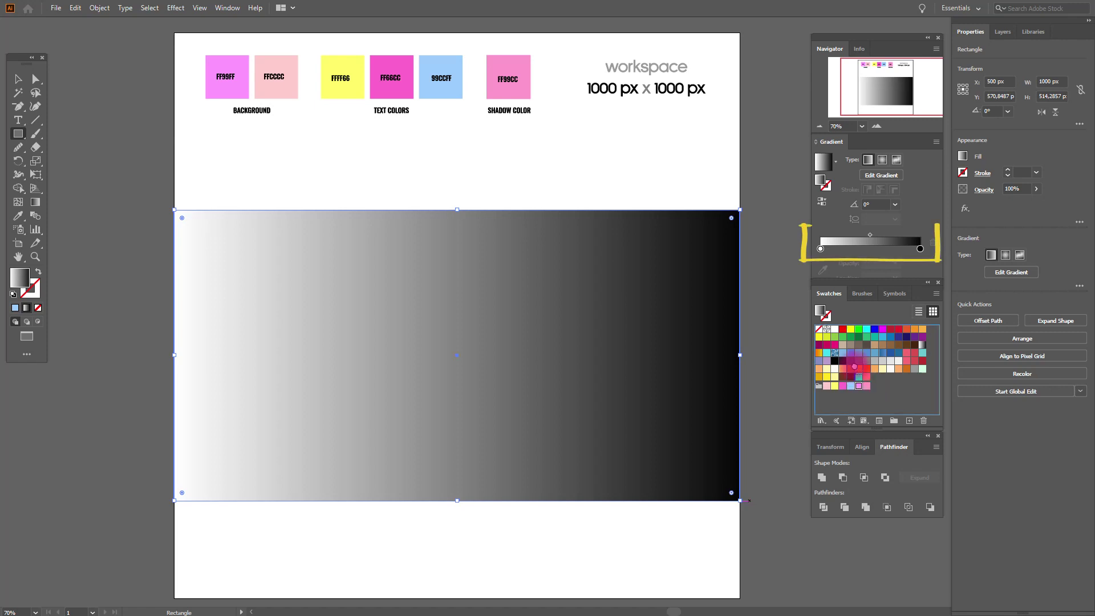
- Make the rectangle's gradient stops pink and switch it to a radial gradient
drag(861, 393, 830, 292)
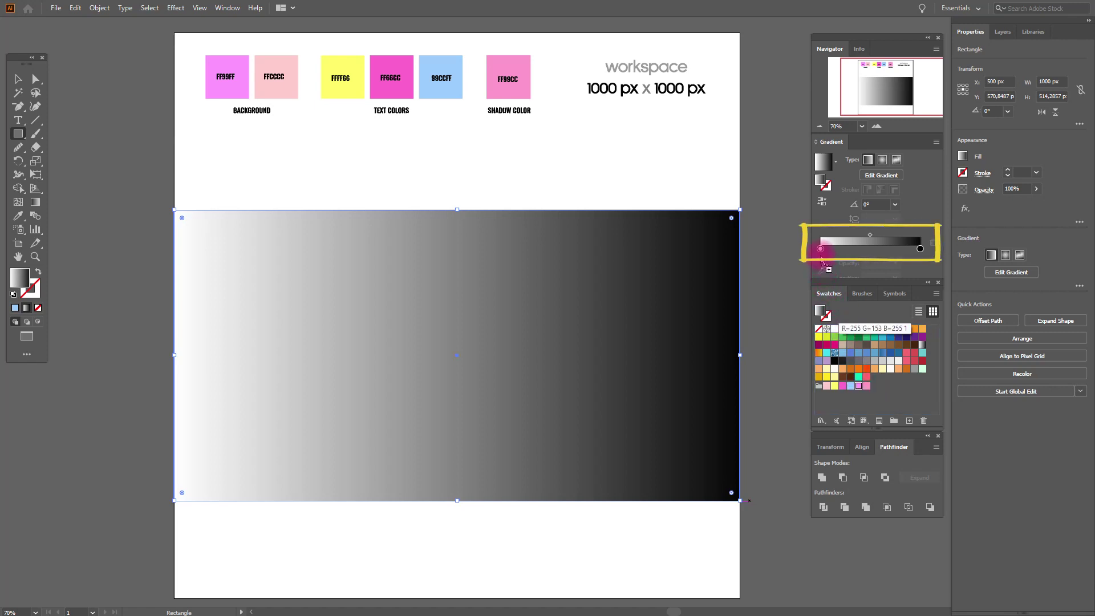
drag(923, 251, 920, 250)
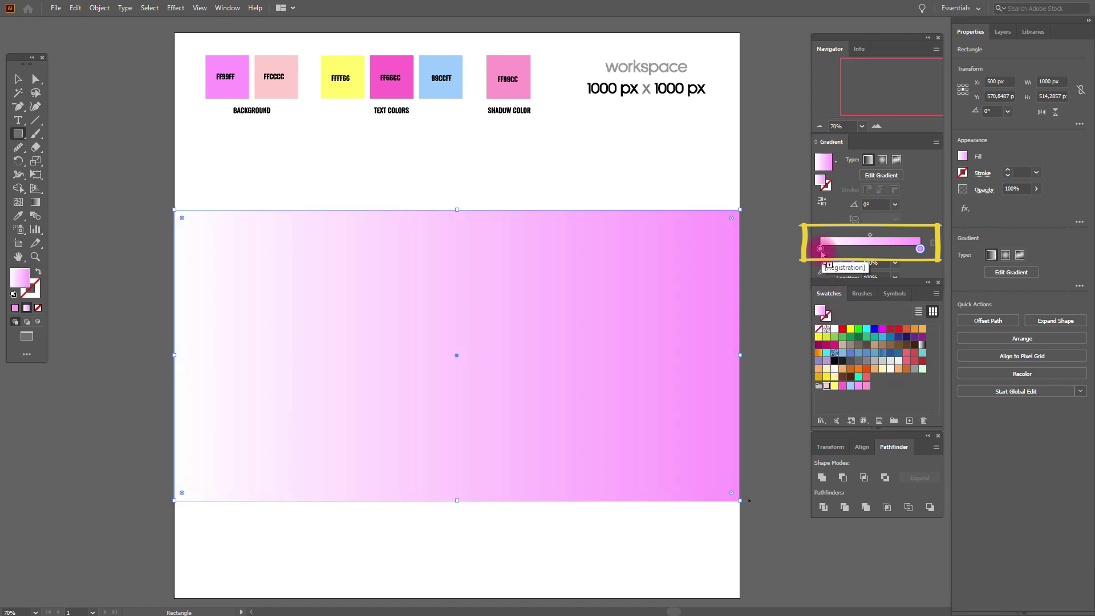
drag(822, 254, 821, 249)
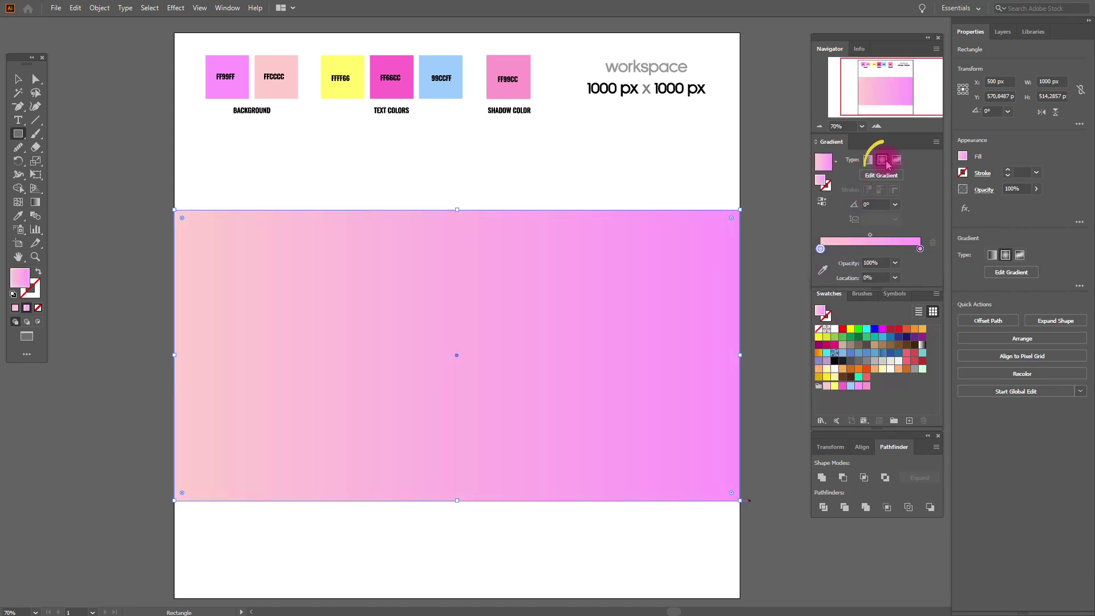
click(886, 162)
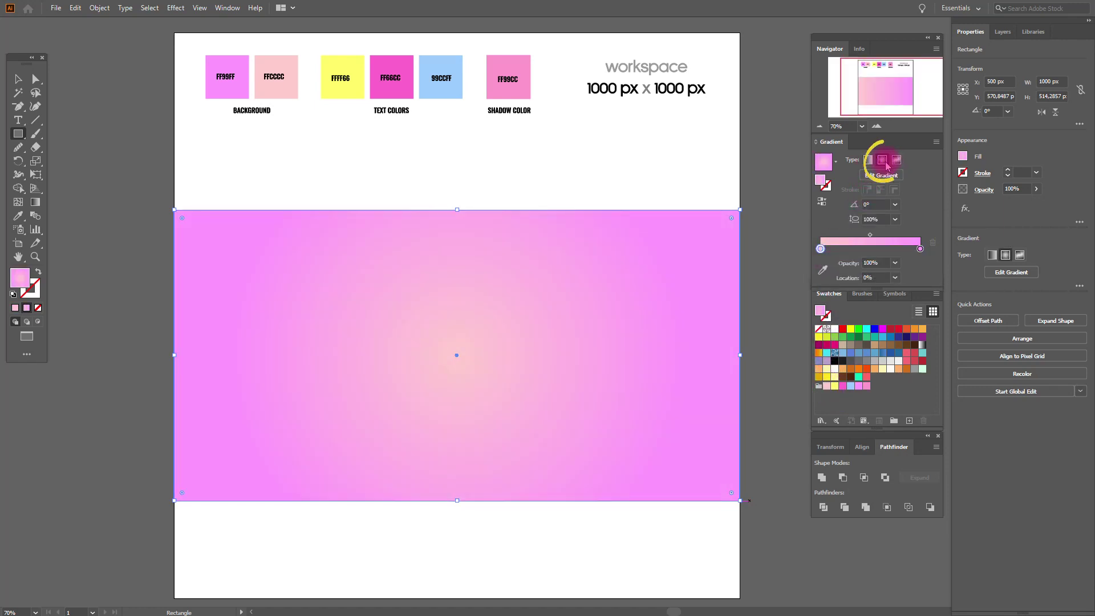
- Send the pink background rectangle behind the WoW lettering
right_click(542, 363)
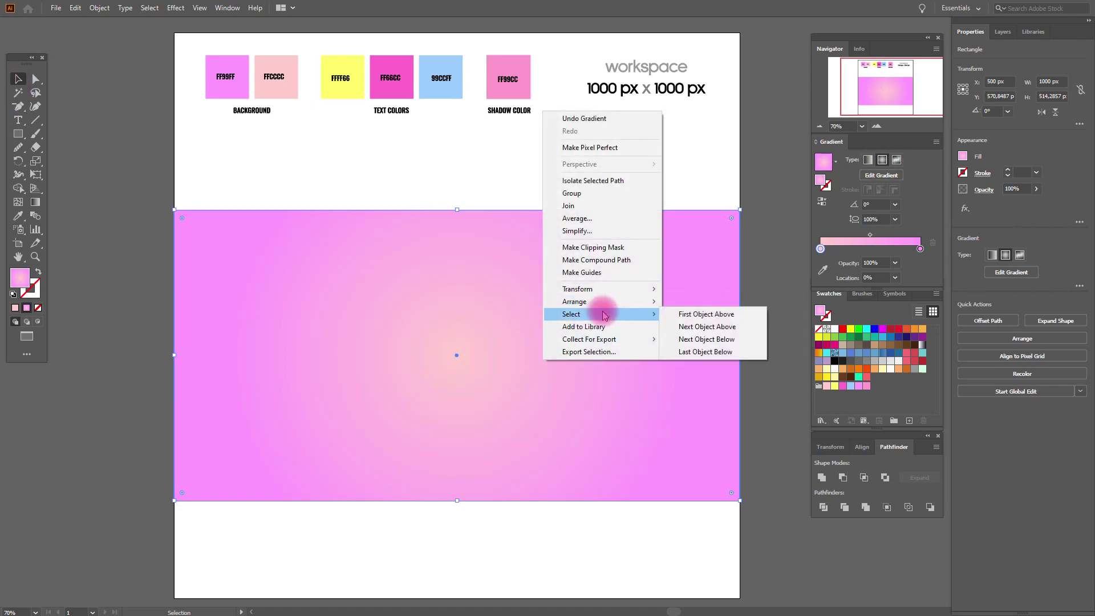
click(696, 339)
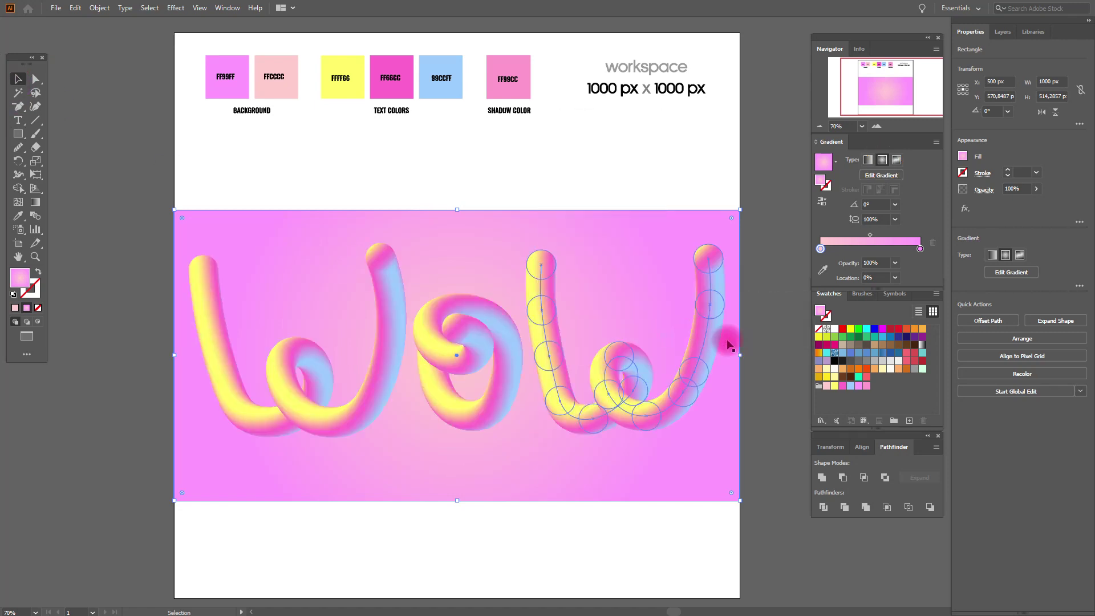
click(764, 343)
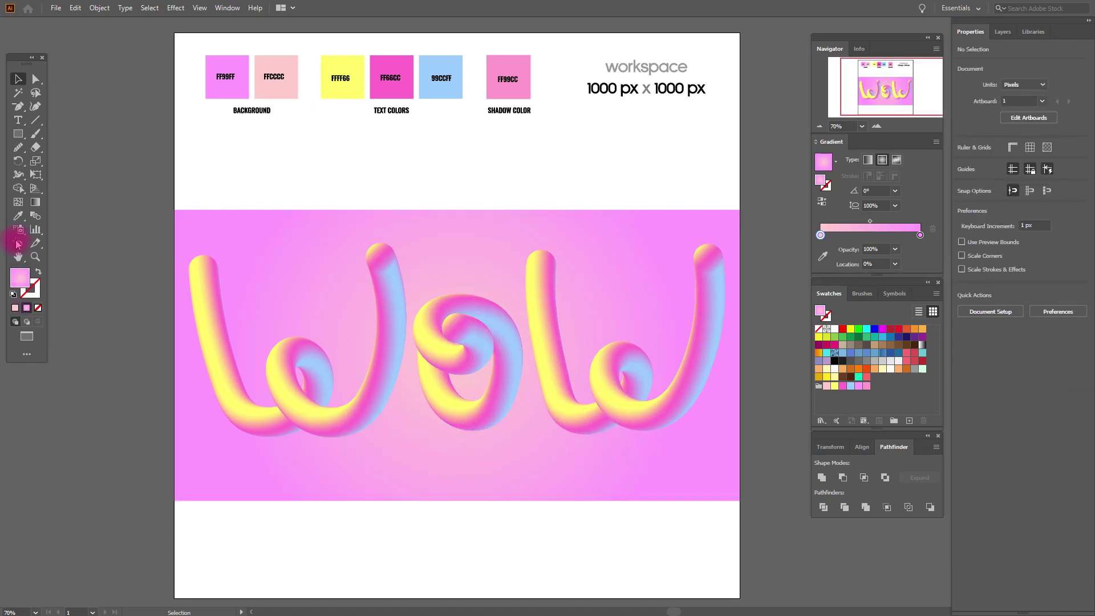
- Pick up the FF99CC pink and pen-draw a closed shadow shape along the first W's base
click(510, 64)
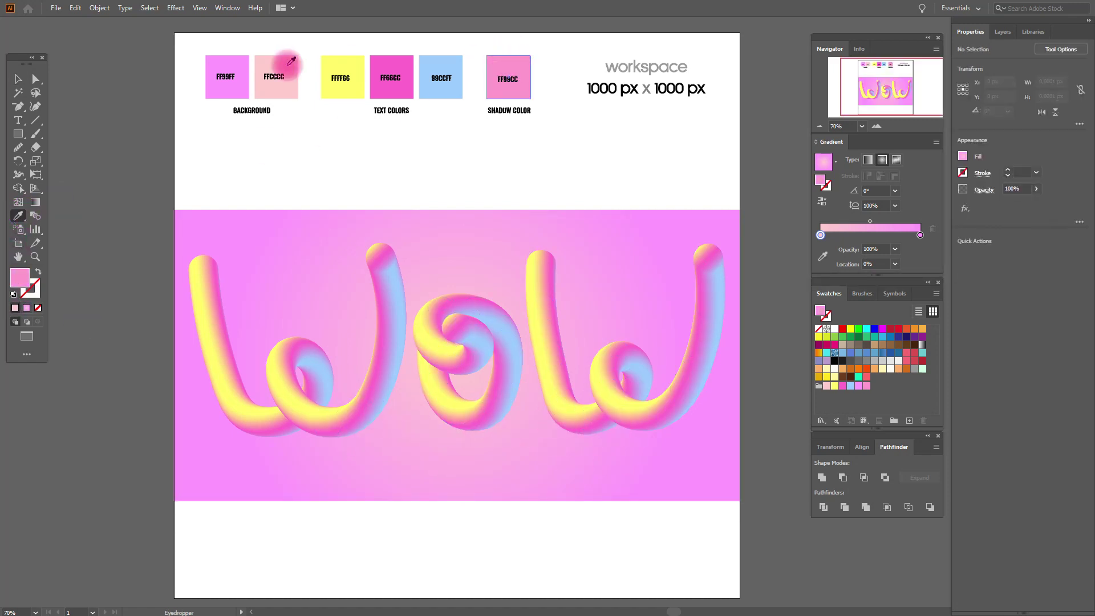
drag(18, 105, 64, 111)
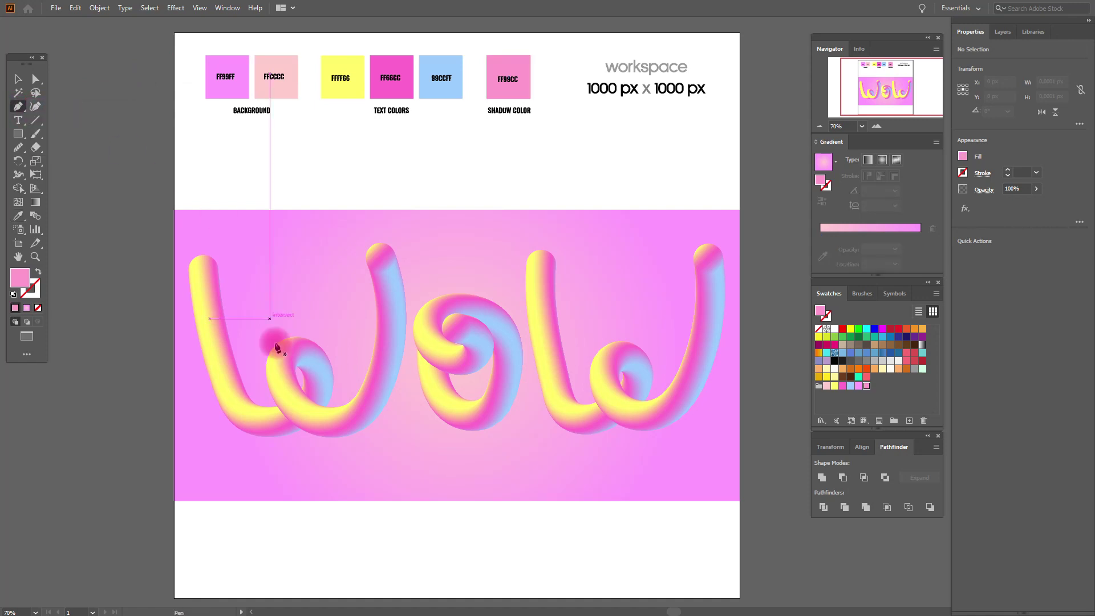
click(218, 402)
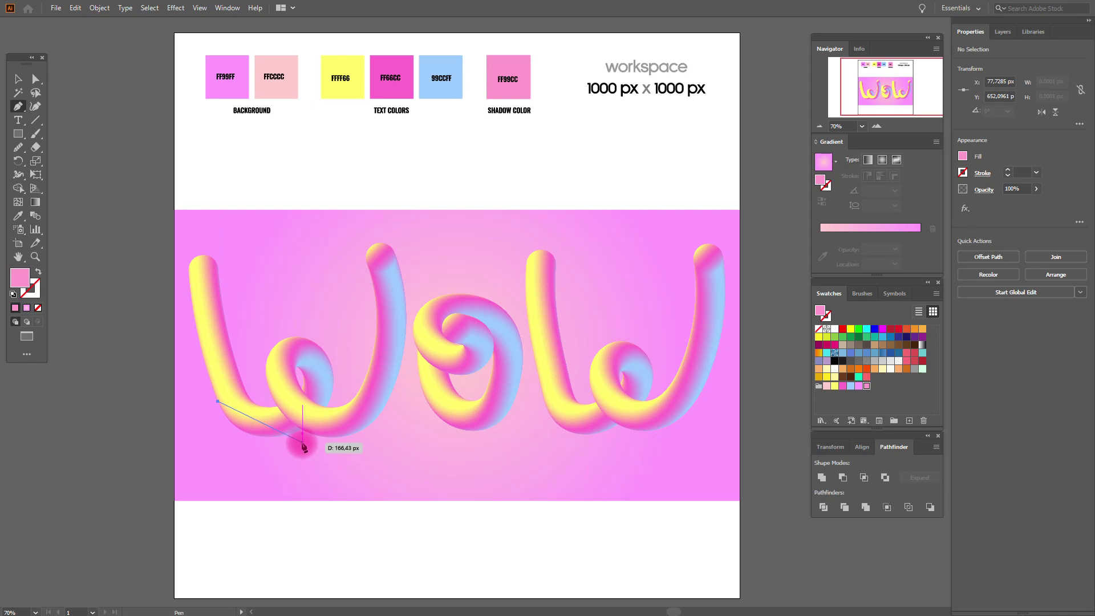
drag(302, 443, 359, 412)
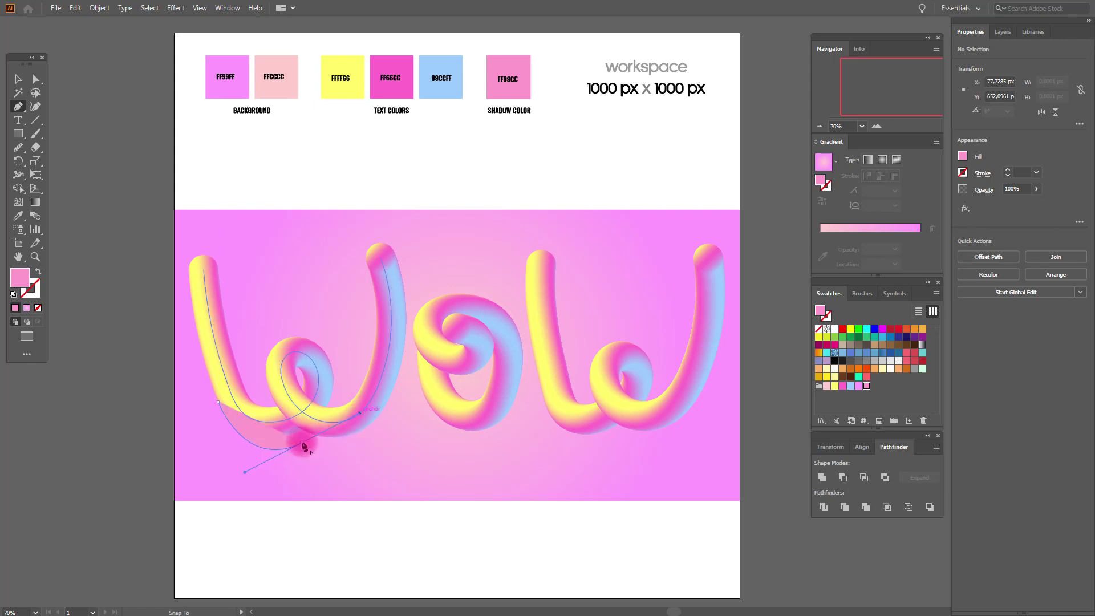
drag(371, 439, 391, 424)
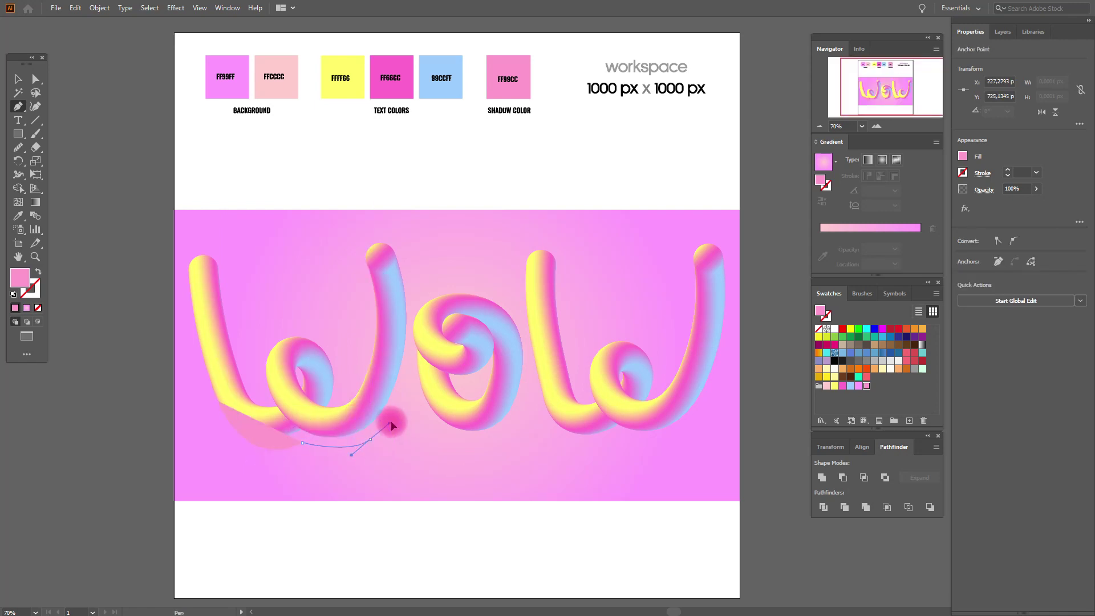
click(371, 440)
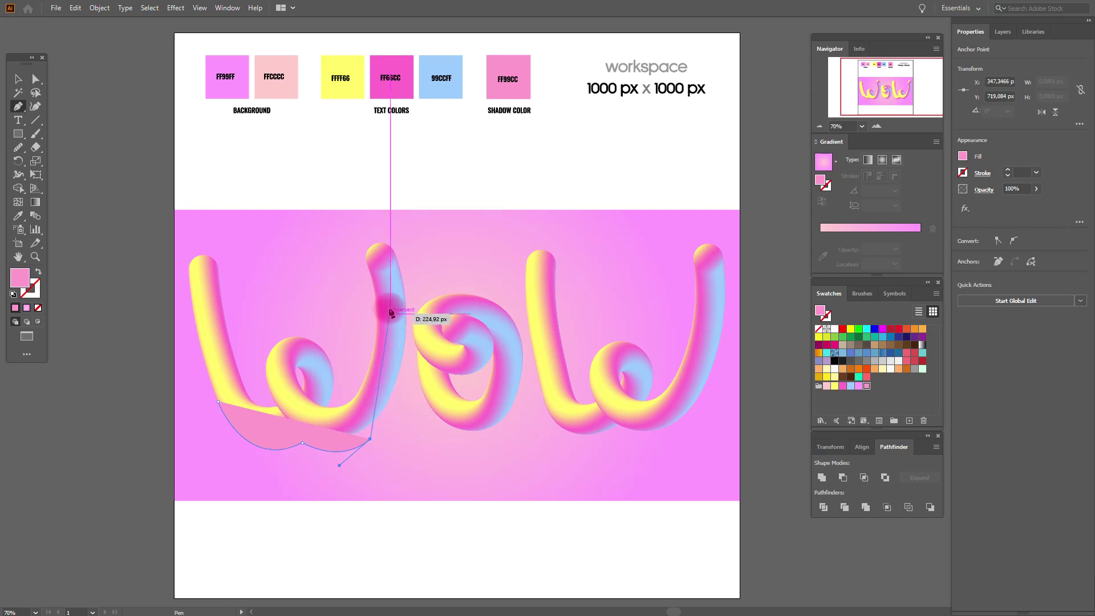
drag(399, 270, 378, 236)
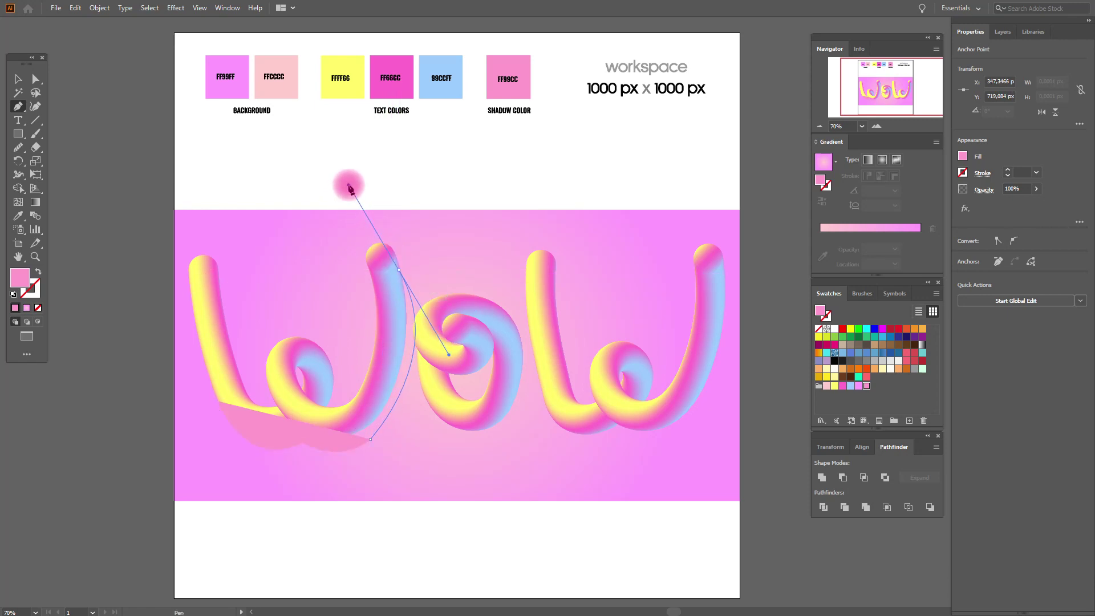
drag(350, 188, 349, 186)
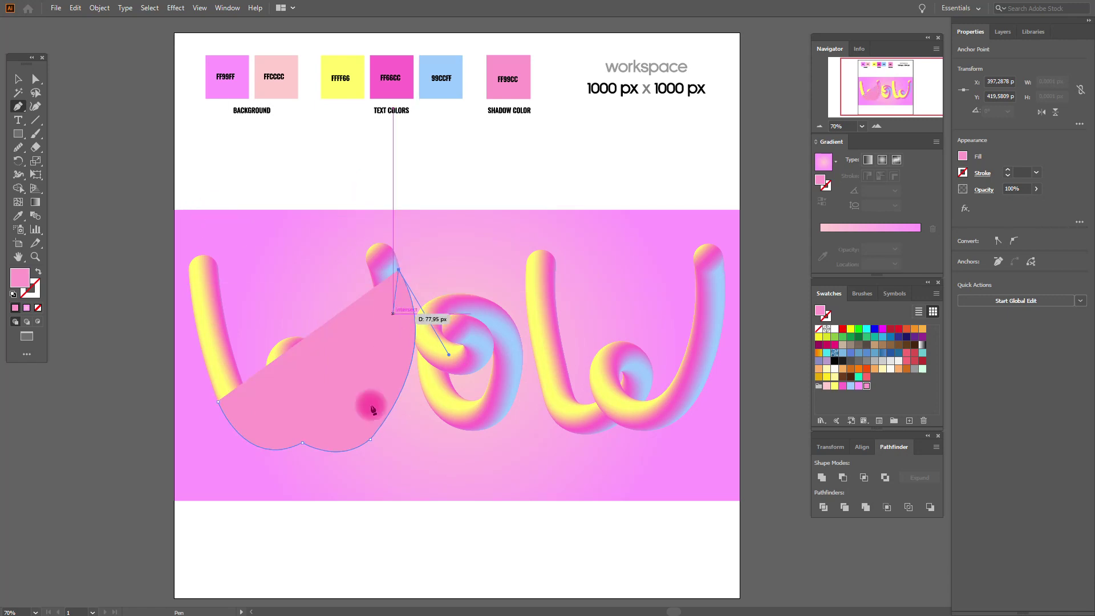
drag(303, 434, 197, 433)
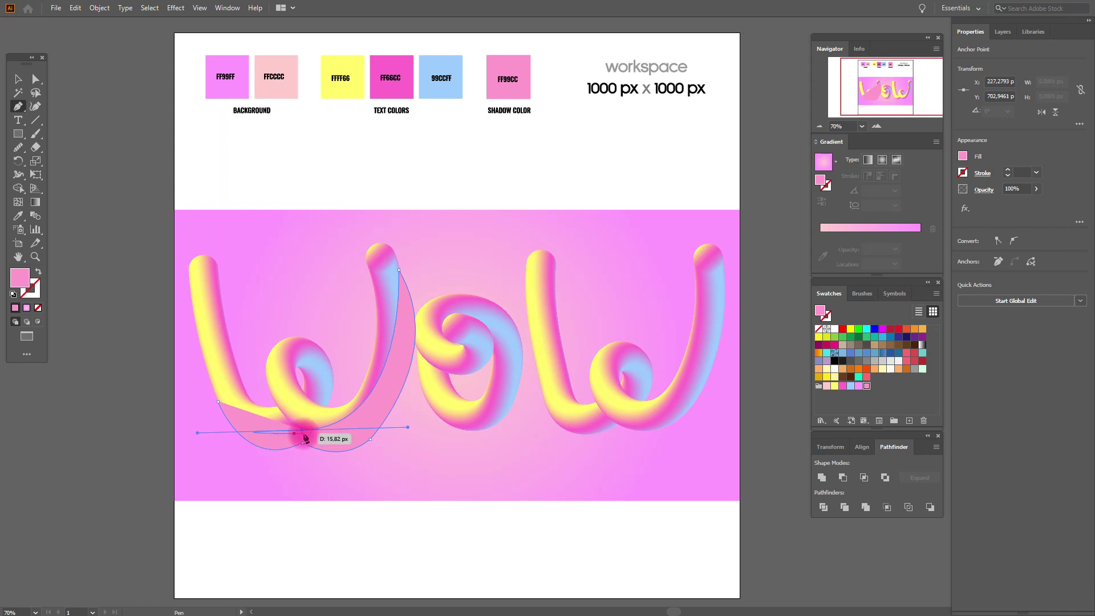
click(219, 403)
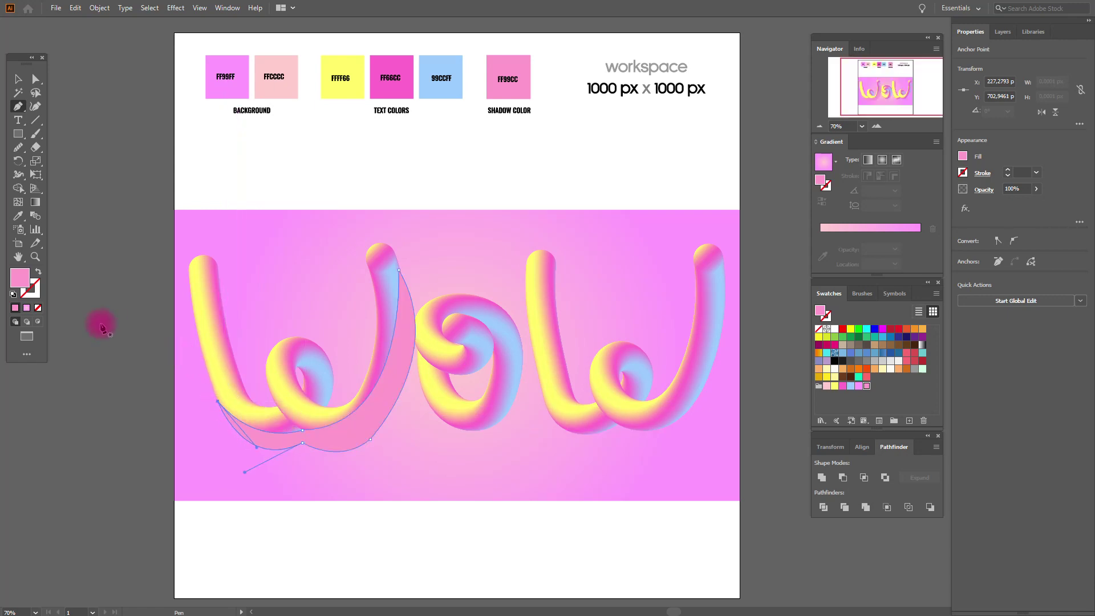
- Select the shadow together with the background and send them behind the lettering
click(17, 79)
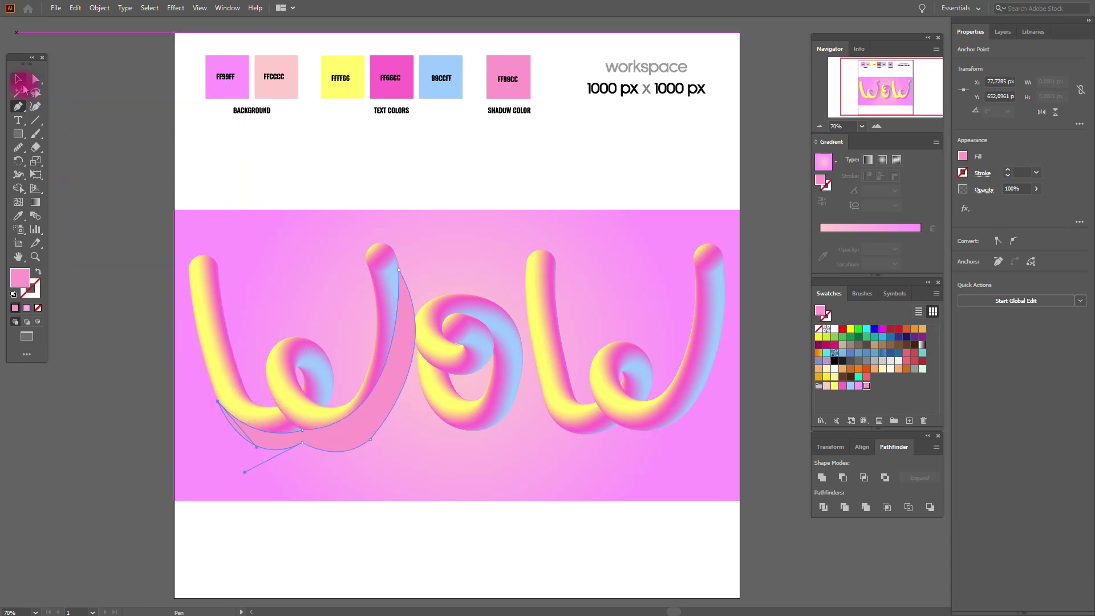
shift+click(319, 304)
right_click(332, 306)
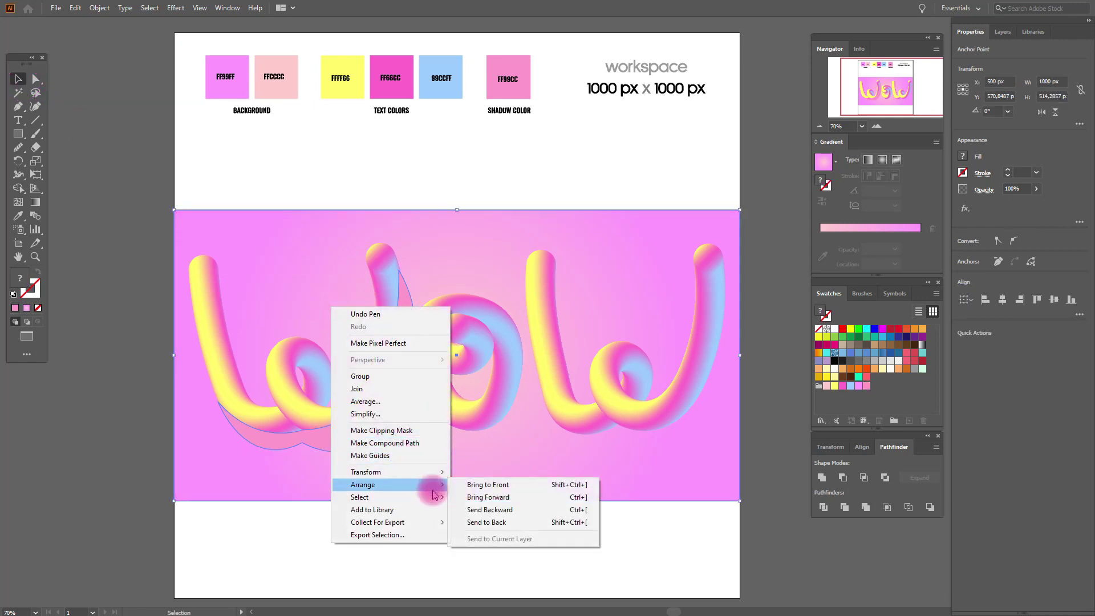
click(505, 520)
click(492, 549)
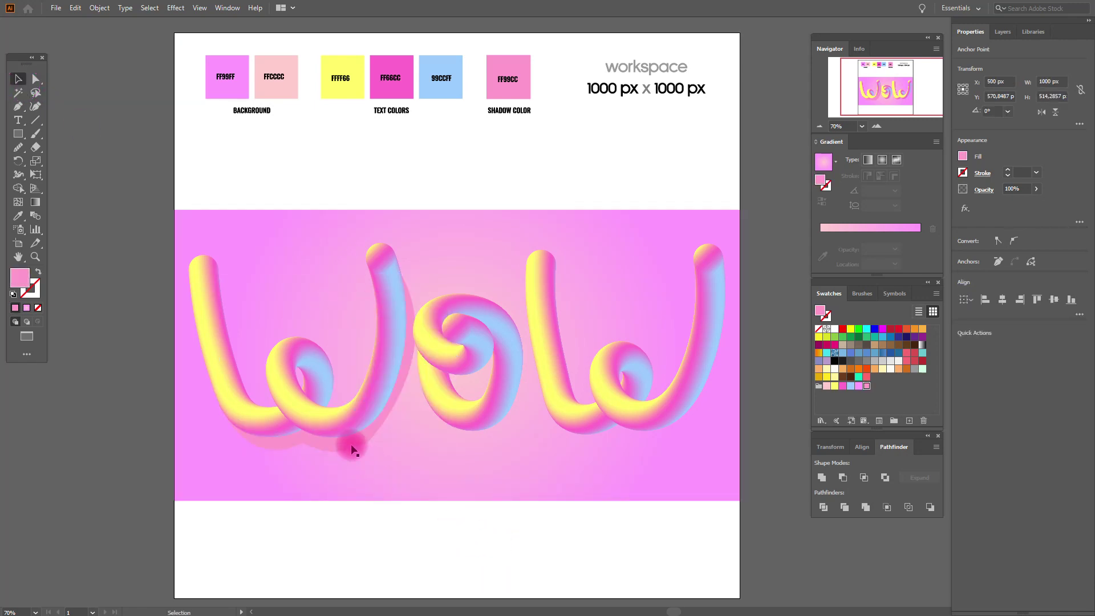
- Set the first W's pink shadow to the Multiply blend mode
click(336, 438)
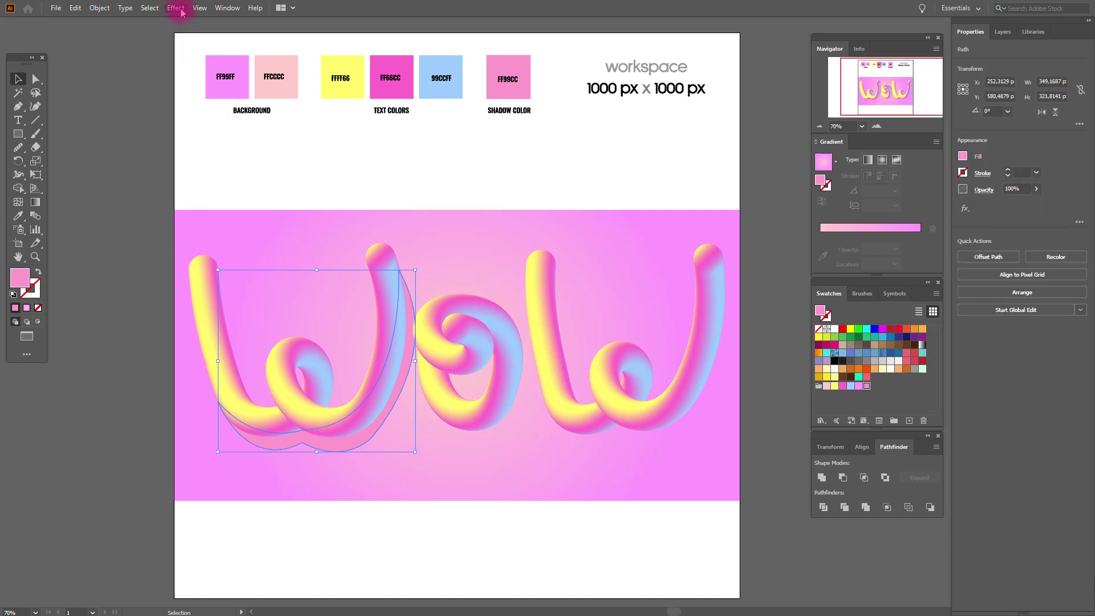
click(985, 190)
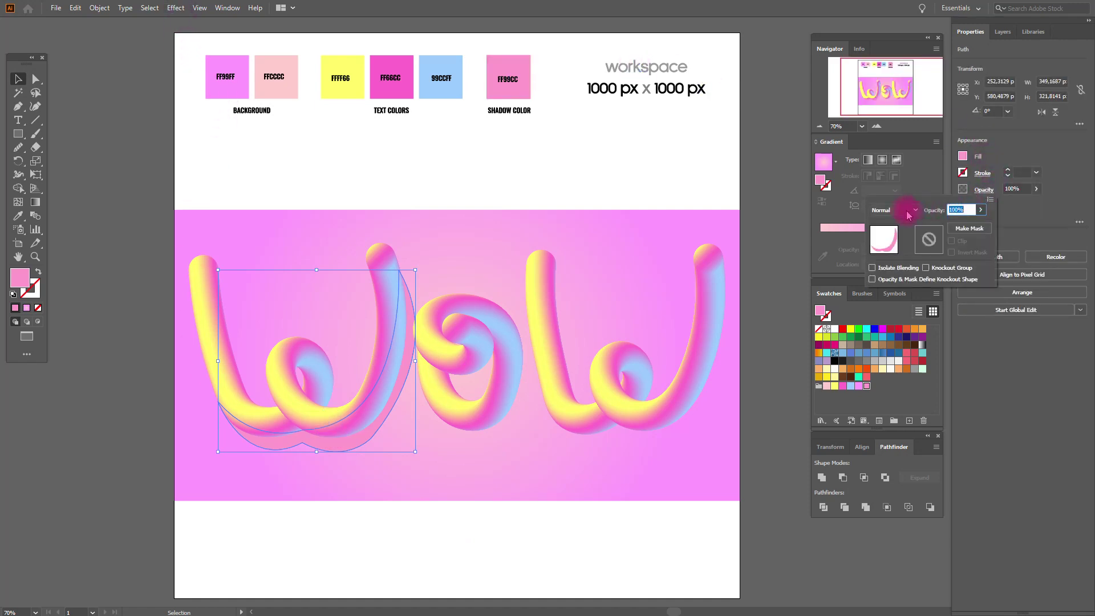
click(904, 210)
click(893, 251)
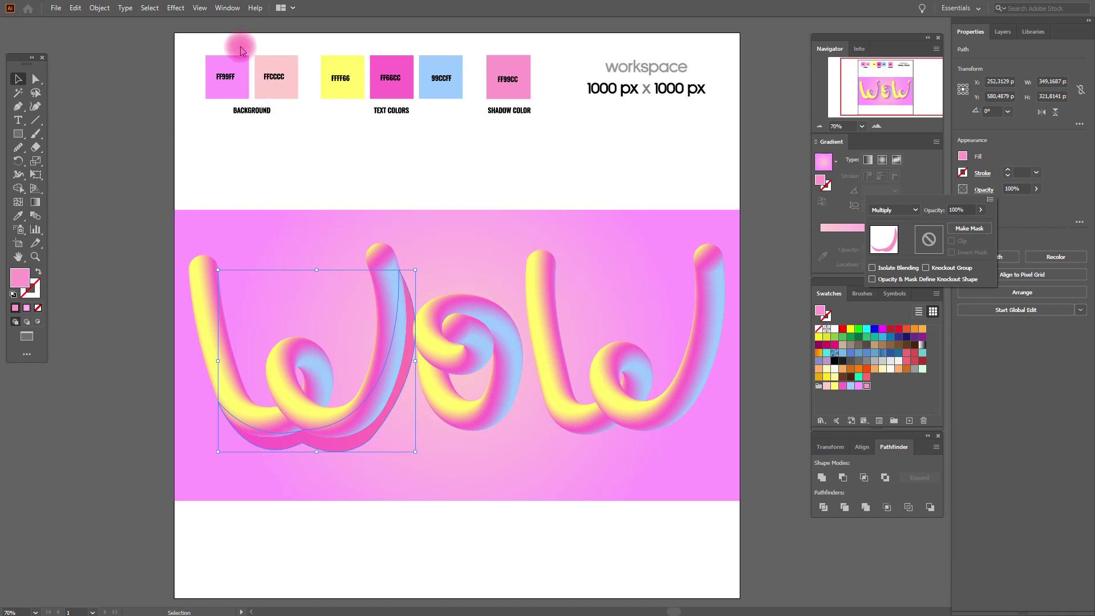
click(186, 15)
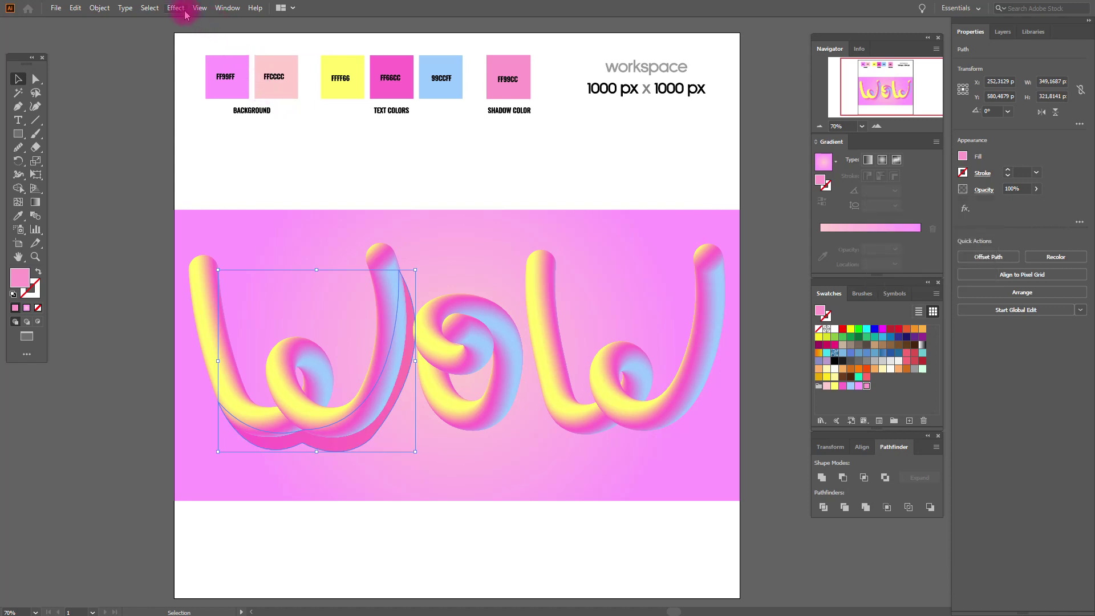
- Apply a Gaussian Blur of about 7.5 pixels to the first W's shadow
click(186, 14)
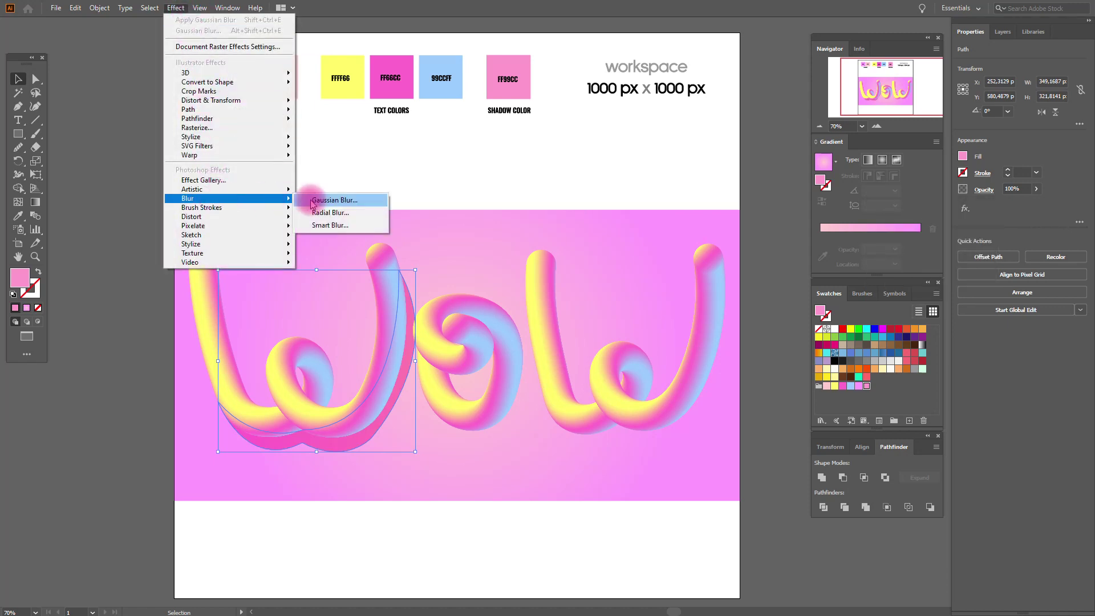
click(312, 201)
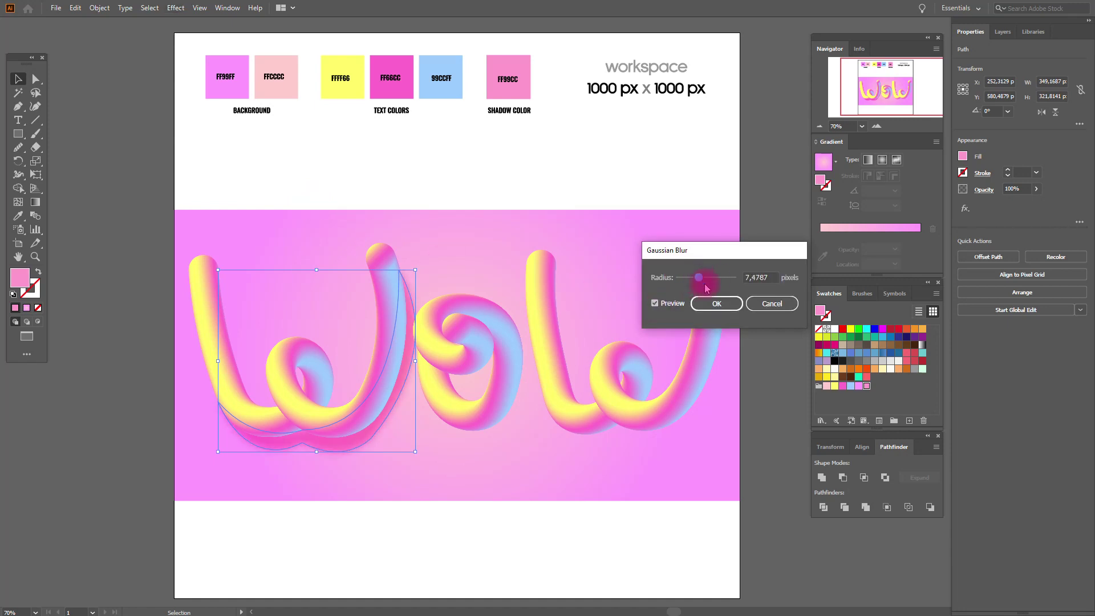
click(724, 311)
click(761, 314)
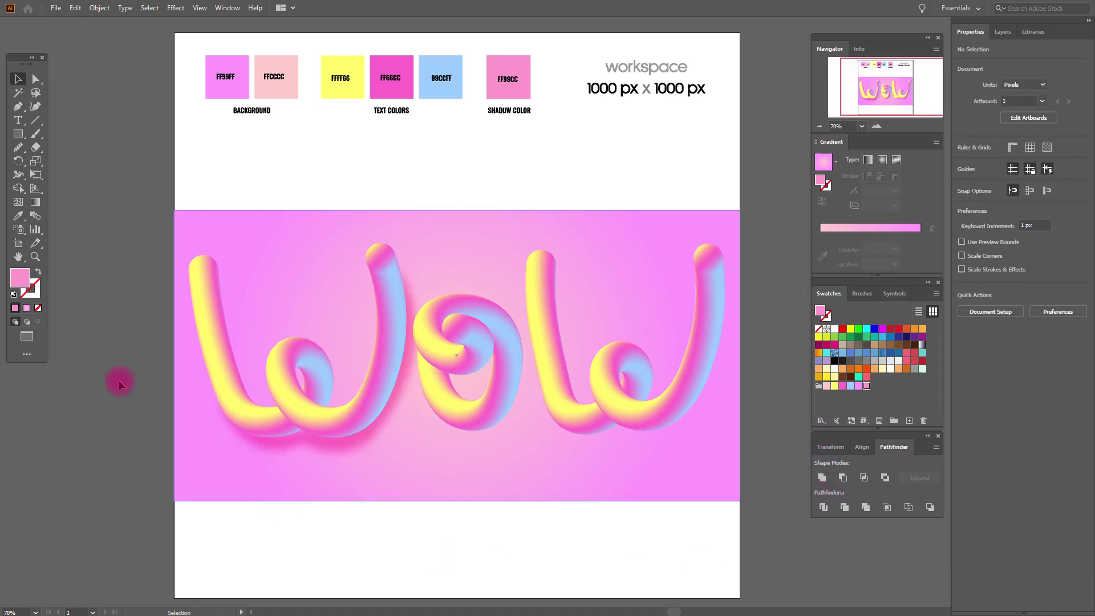
click(25, 111)
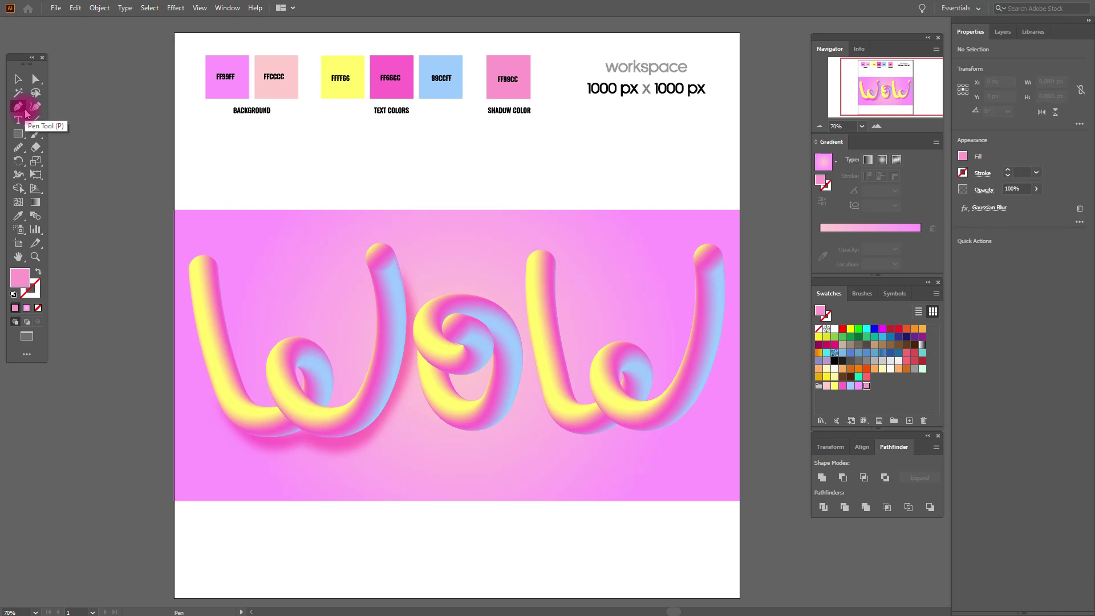
- Draw a curved pink shadow path under the middle o and close it at its start
click(428, 403)
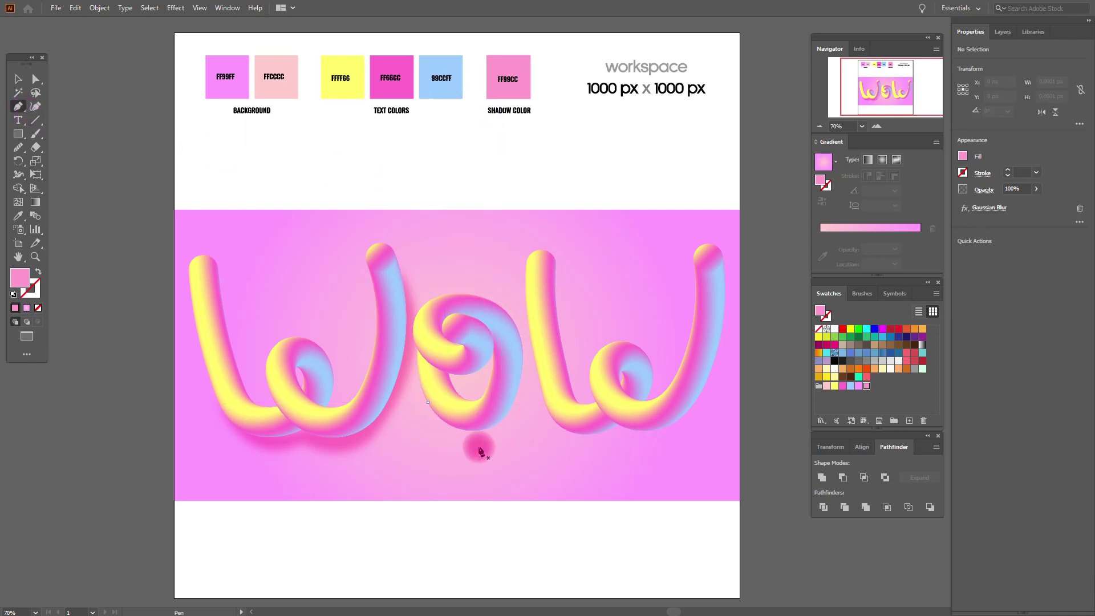
drag(478, 446, 507, 446)
click(480, 446)
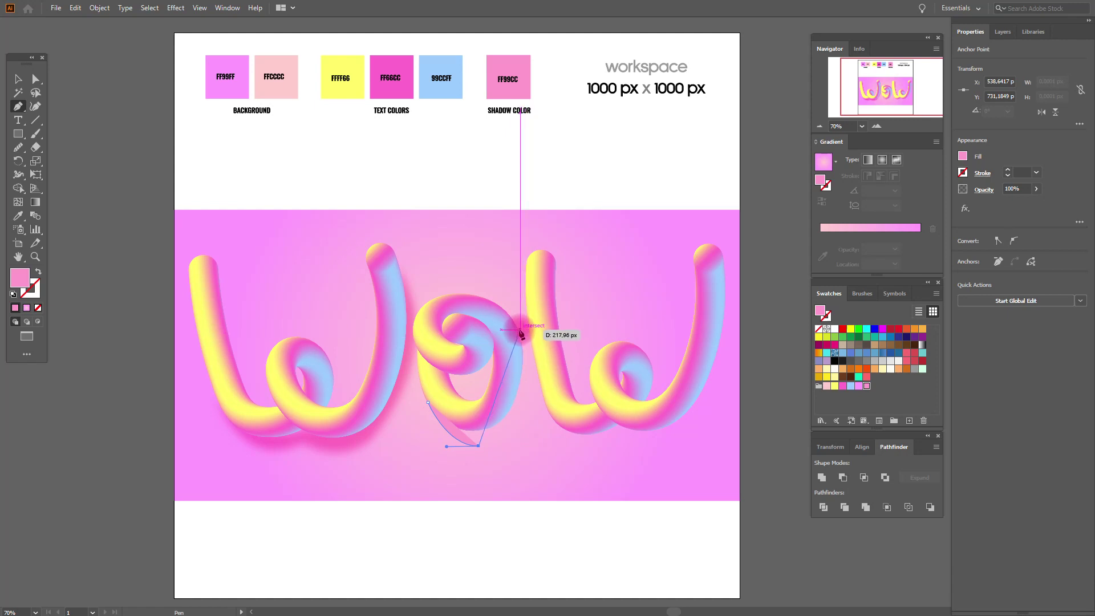
drag(492, 262, 469, 249)
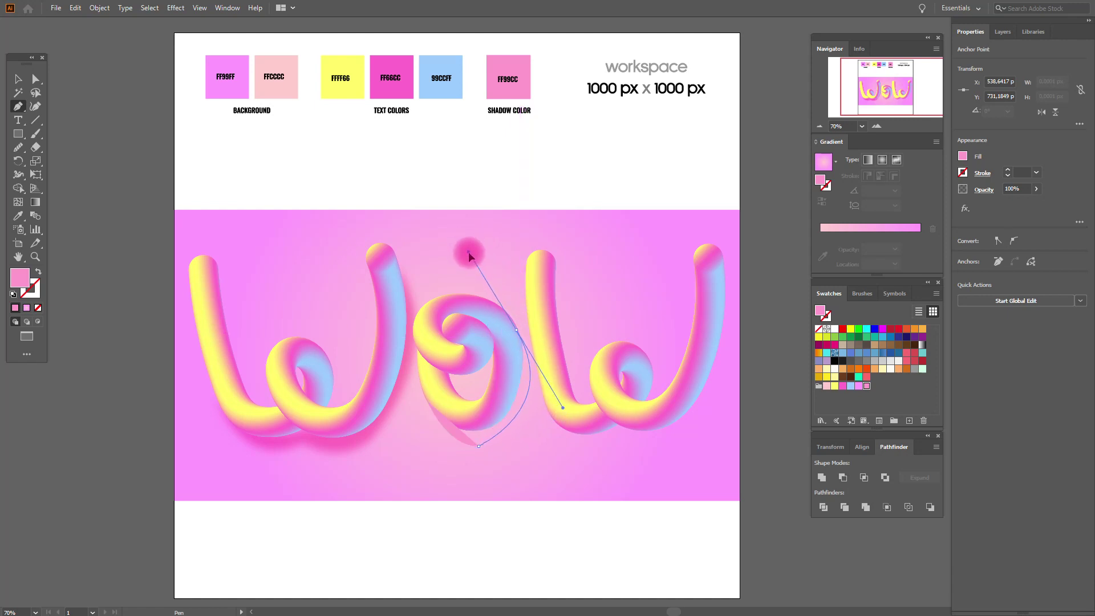
click(516, 330)
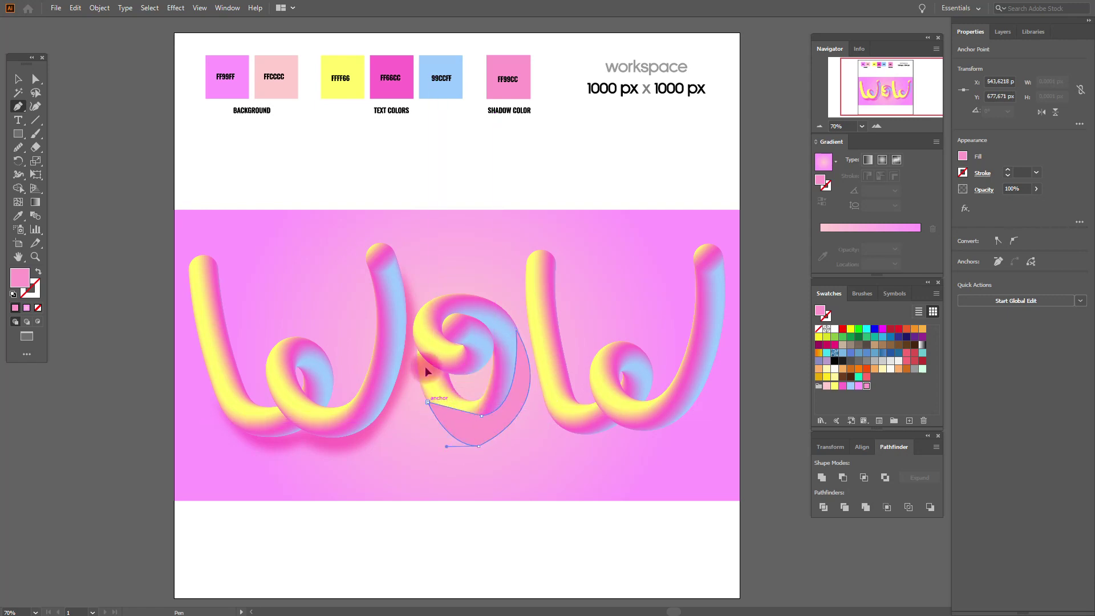
click(386, 366)
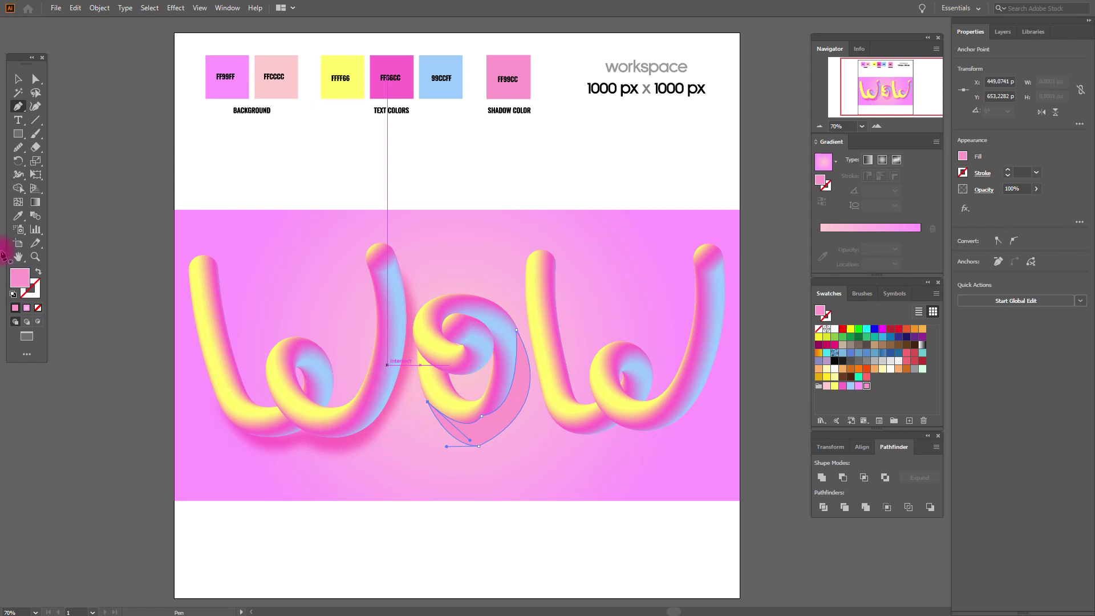
- Select the finished o shadow and begin a new pen path beside the final w
click(22, 77)
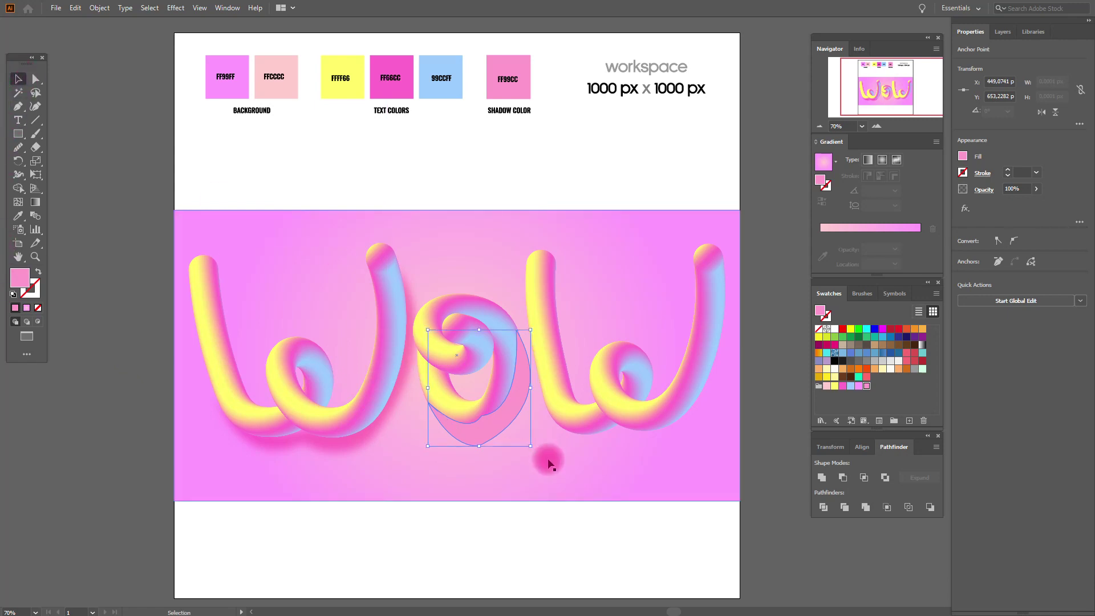
click(20, 106)
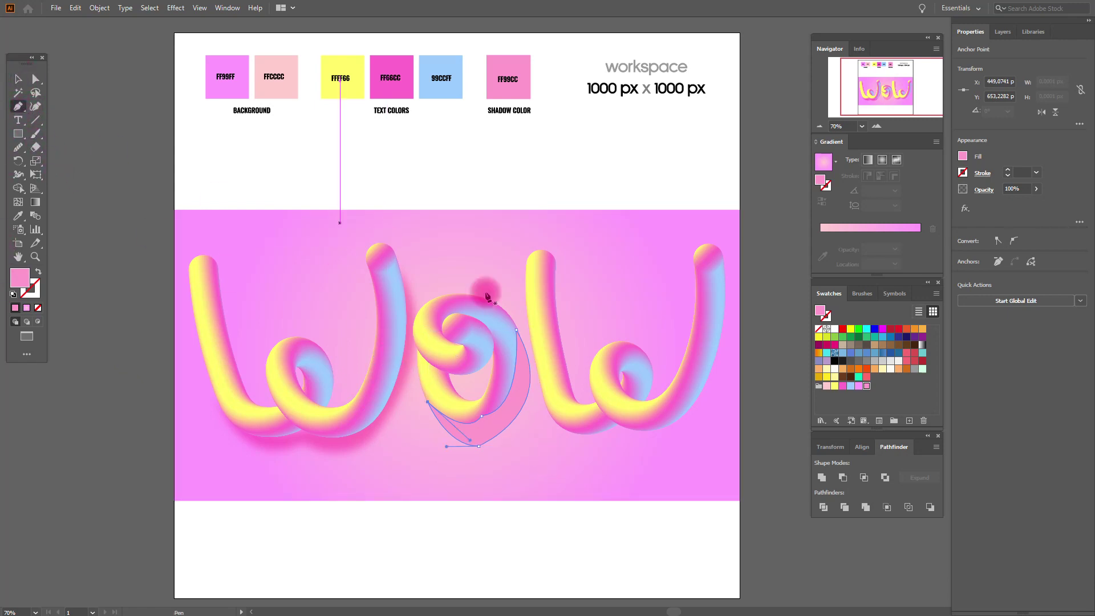
click(540, 381)
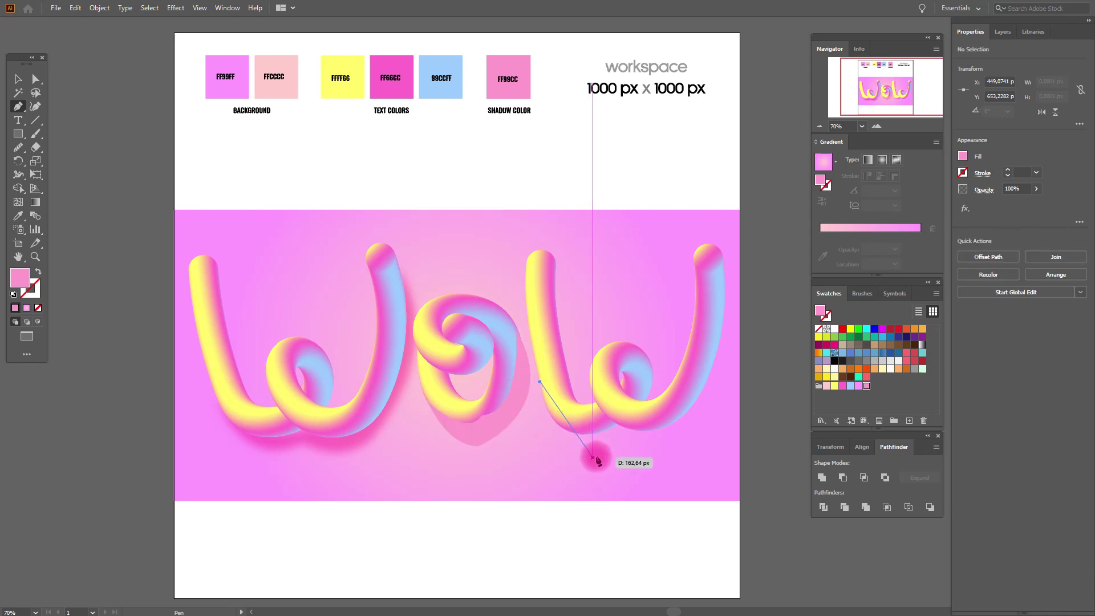
- Draw a closed, curved pink shadow shape wrapping under and up the final w
mouse_move(619, 444)
mouse_down()
mouse_move(693, 424)
mouse_move(703, 409)
mouse_up()
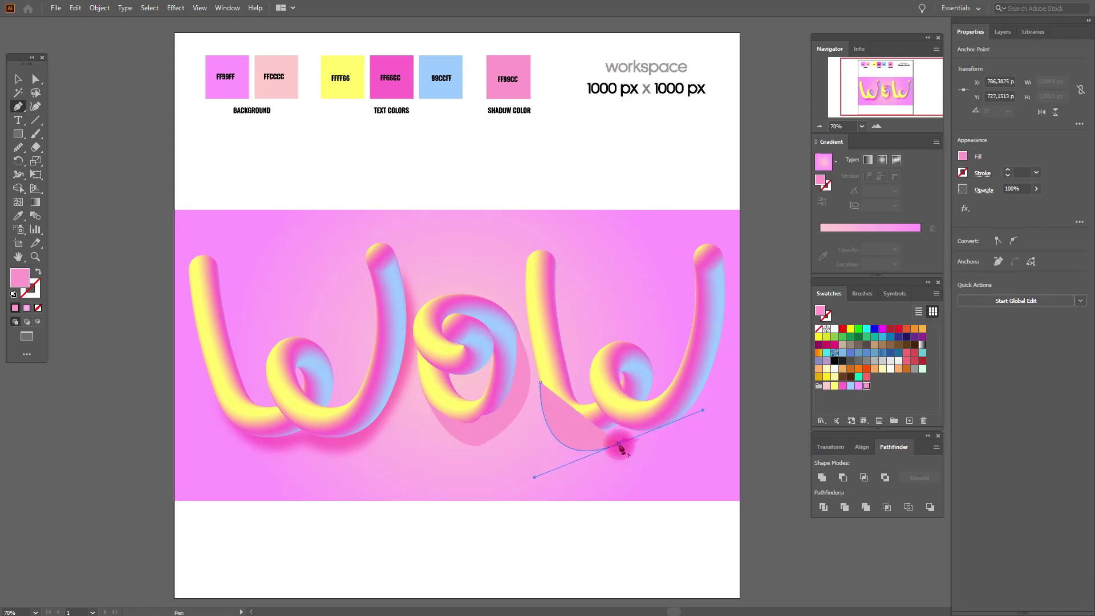
drag(620, 445, 696, 433)
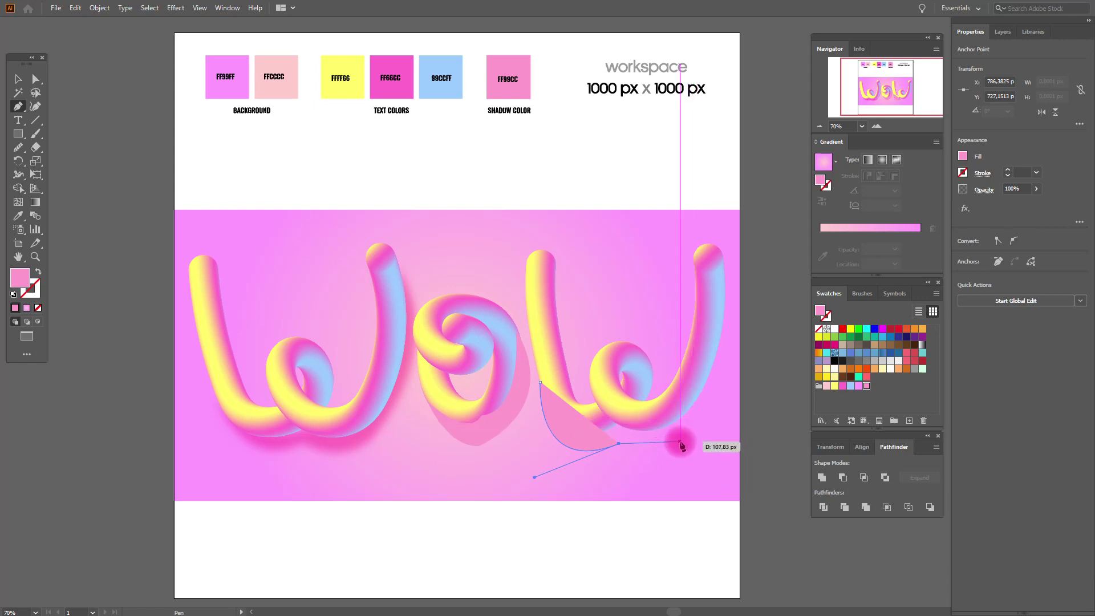
drag(691, 432, 734, 390)
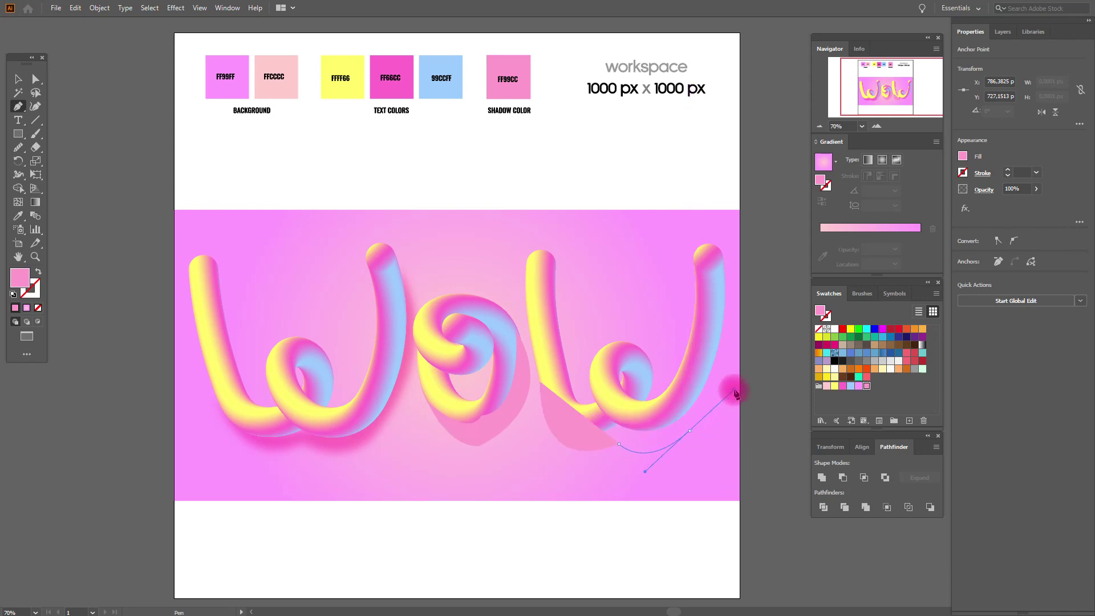
drag(724, 273, 694, 203)
click(724, 274)
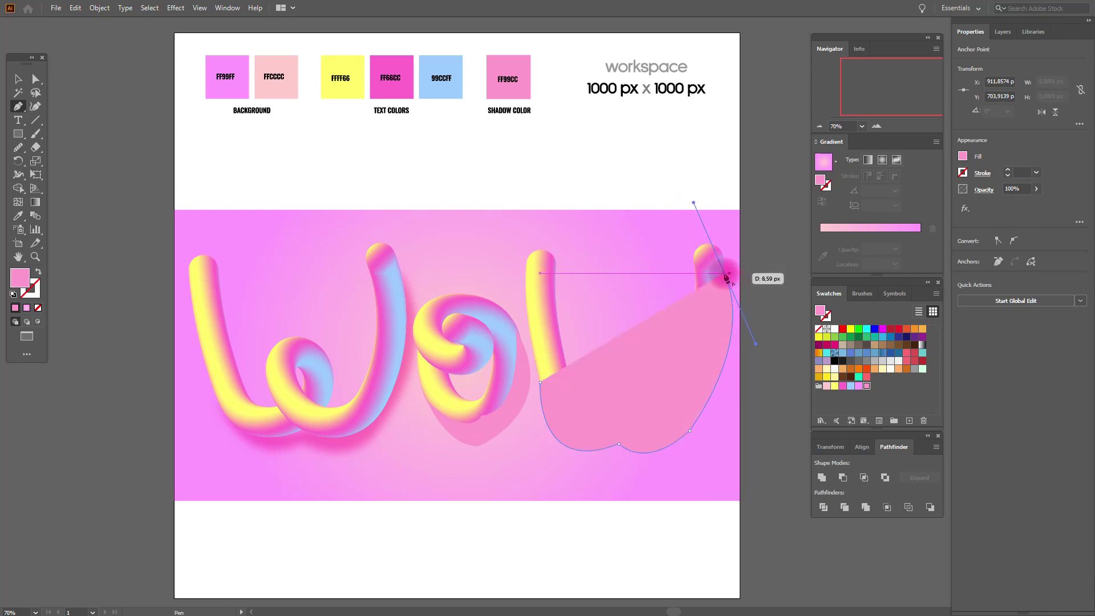
drag(619, 428, 506, 441)
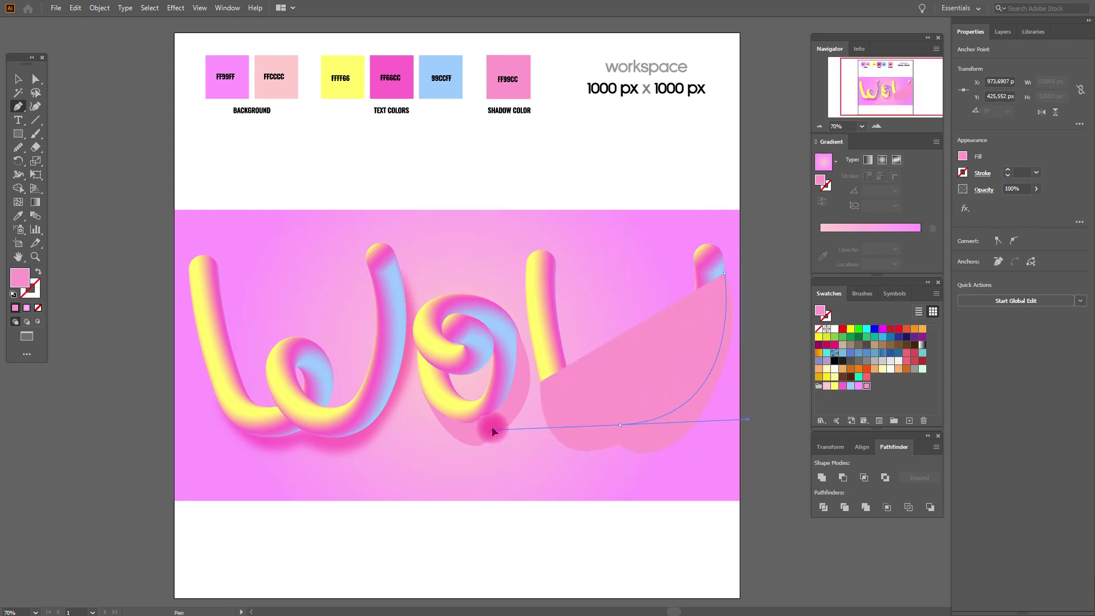
click(621, 425)
drag(541, 385, 511, 323)
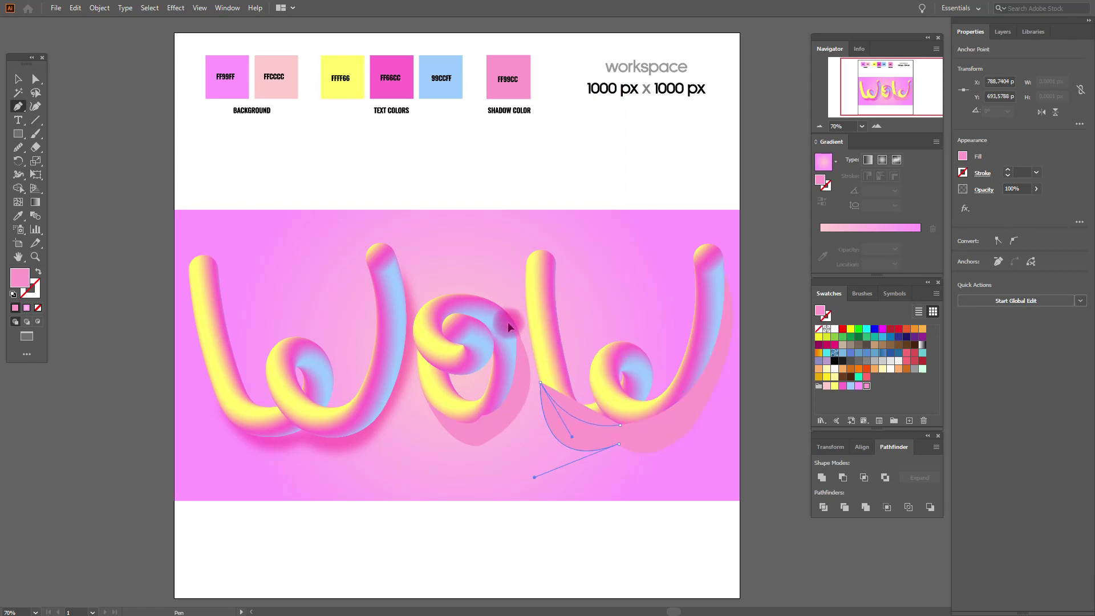
click(15, 80)
click(298, 226)
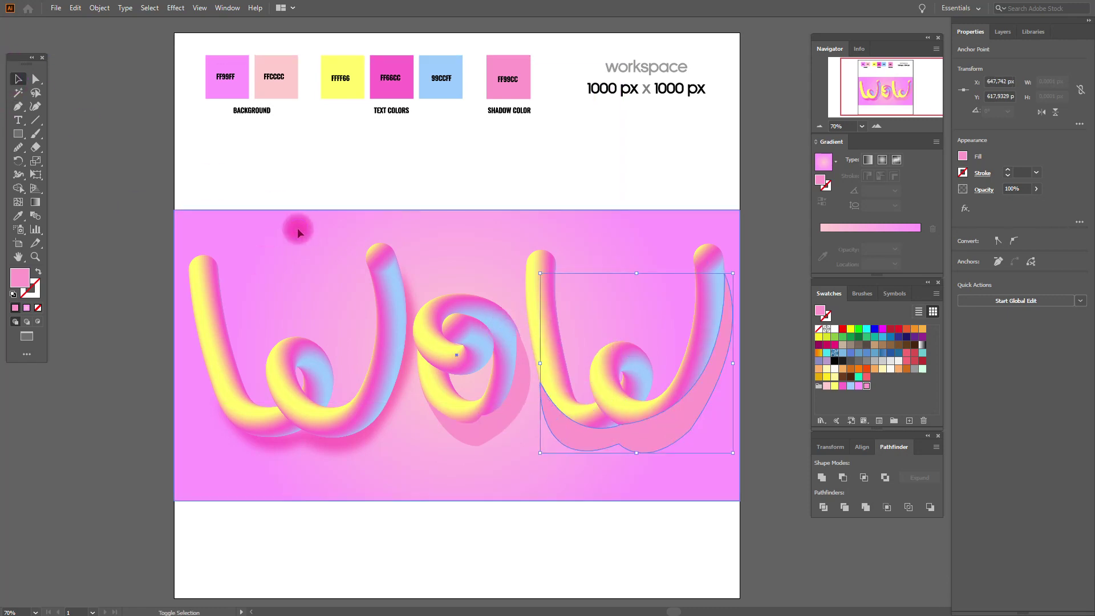
- Send the pink background rectangle to the back behind all the letters
right_click(490, 432)
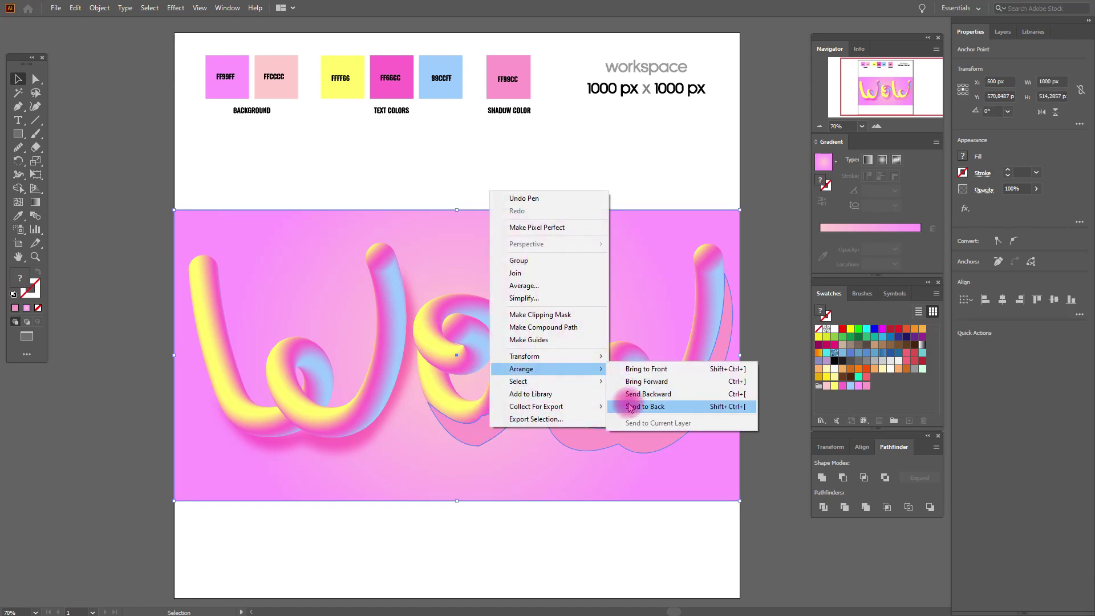
click(632, 409)
click(757, 422)
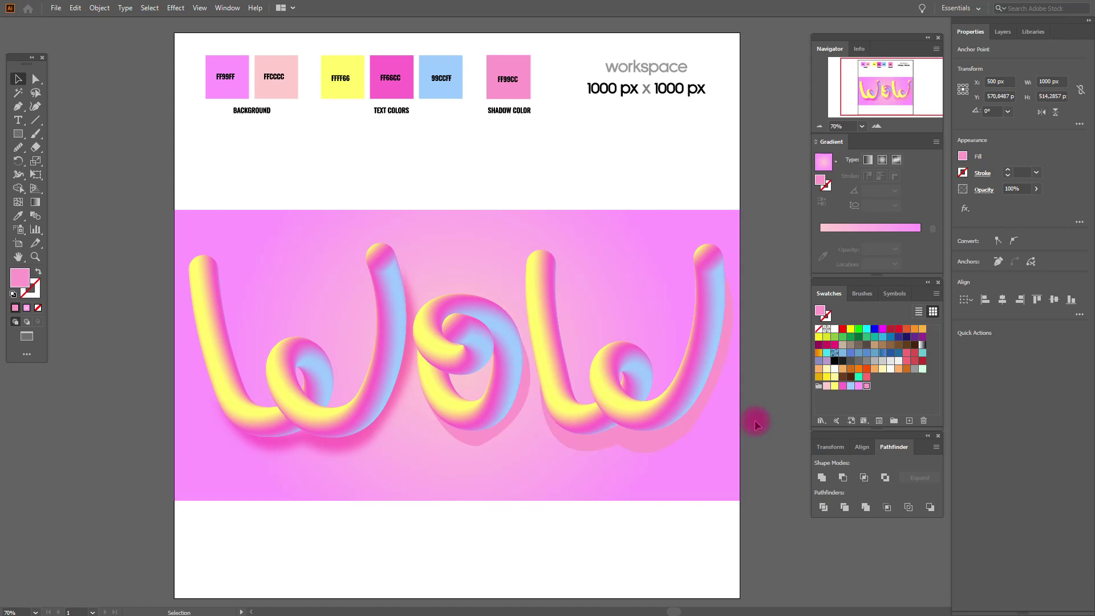
- Set the o and final w shadows to the Multiply blend mode
click(639, 445)
shift+click(489, 439)
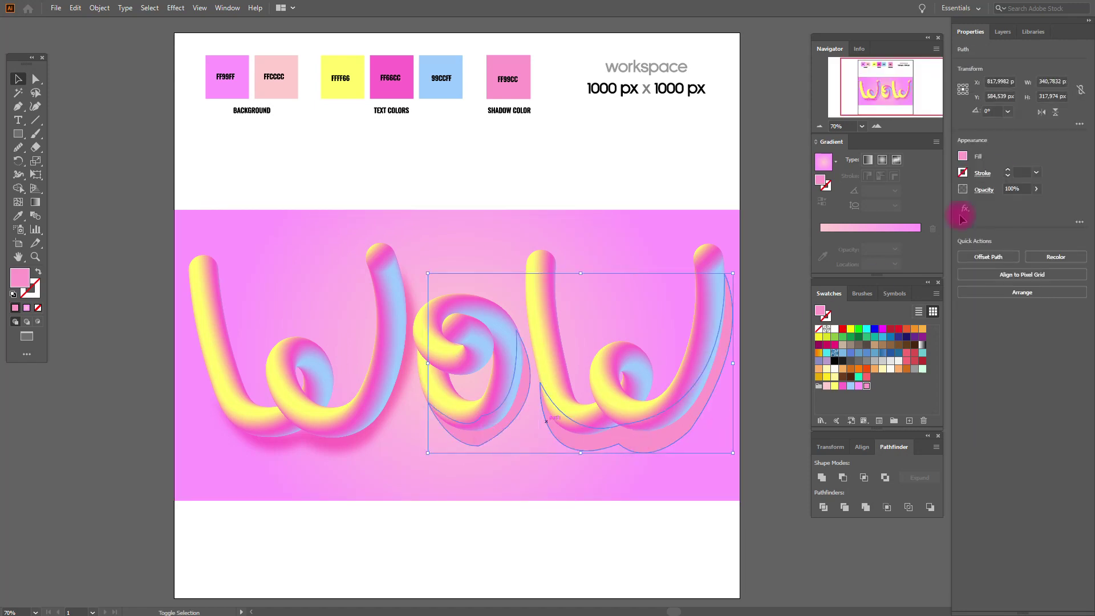
click(984, 192)
click(894, 210)
click(887, 249)
click(775, 387)
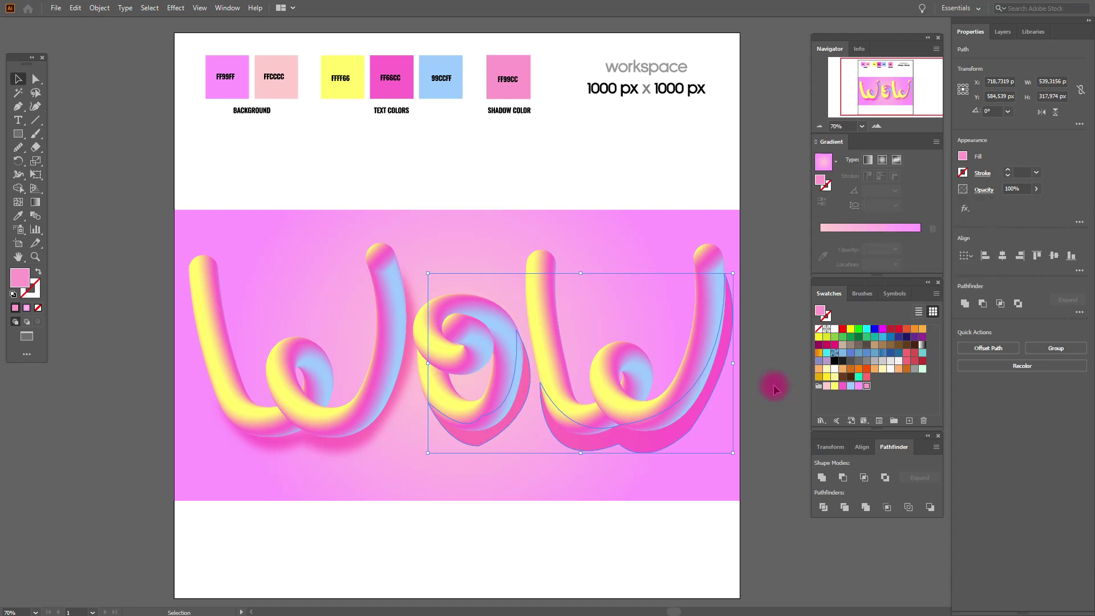
click(472, 448)
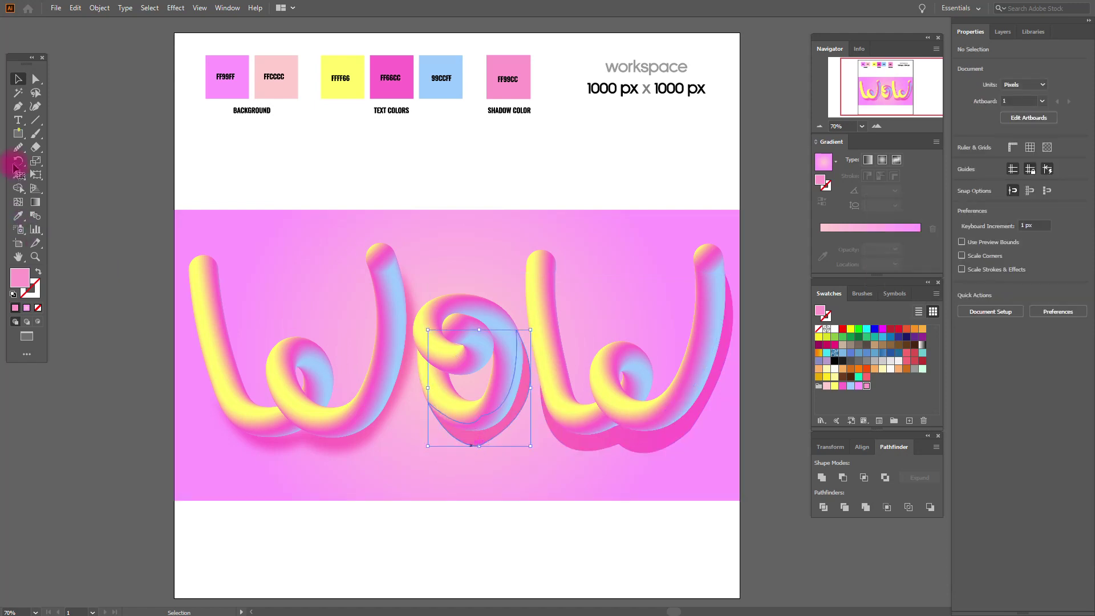
- Smooth the lumpy bottom edge of the o's shadow with the Smooth tool
click(18, 147)
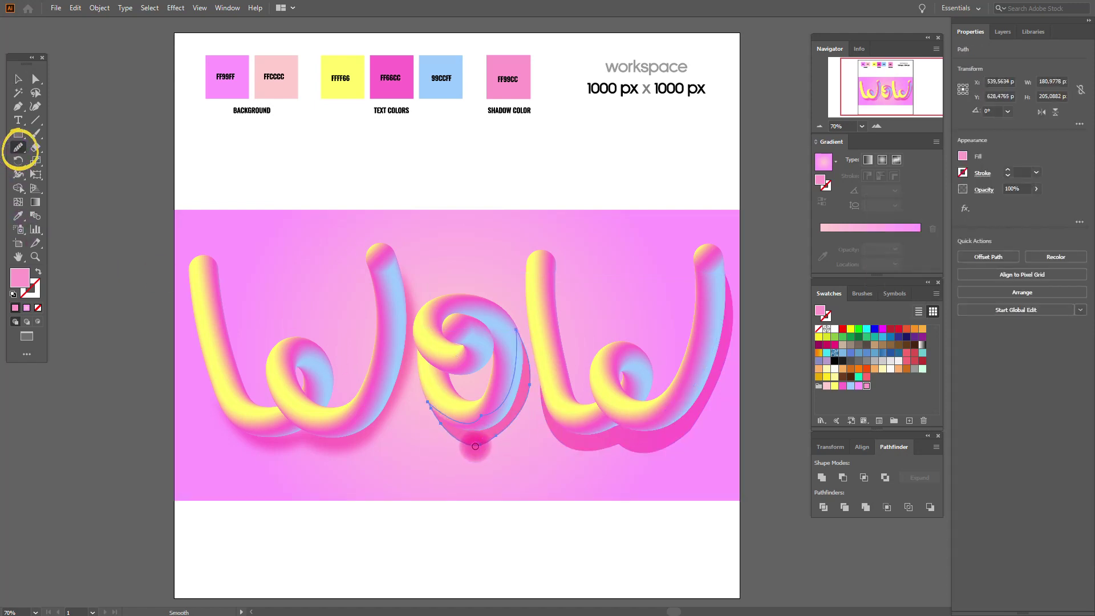
drag(480, 444, 504, 448)
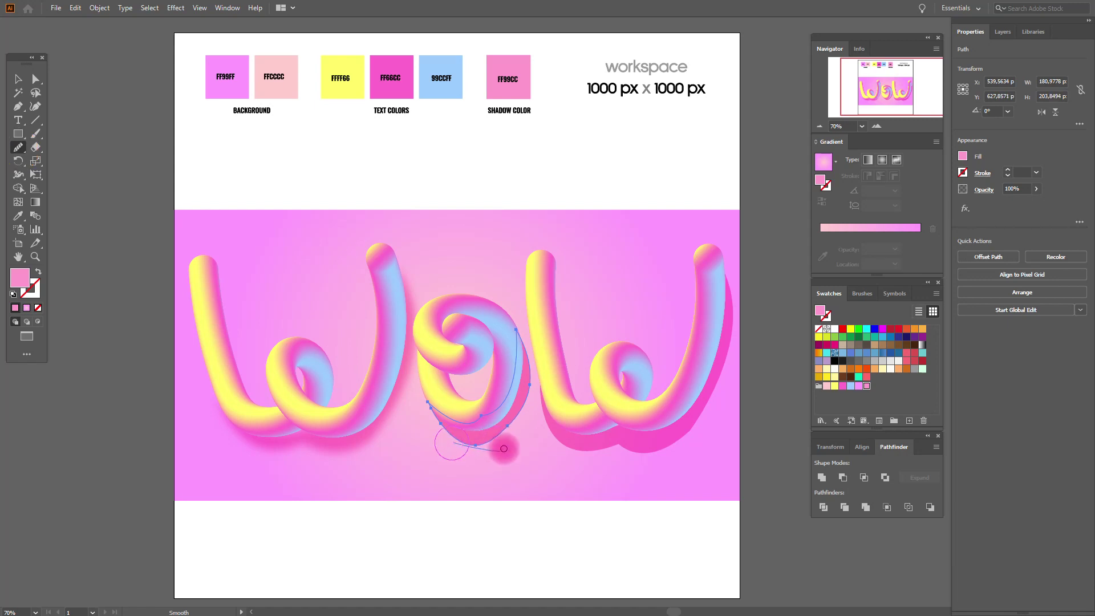
click(19, 80)
click(318, 258)
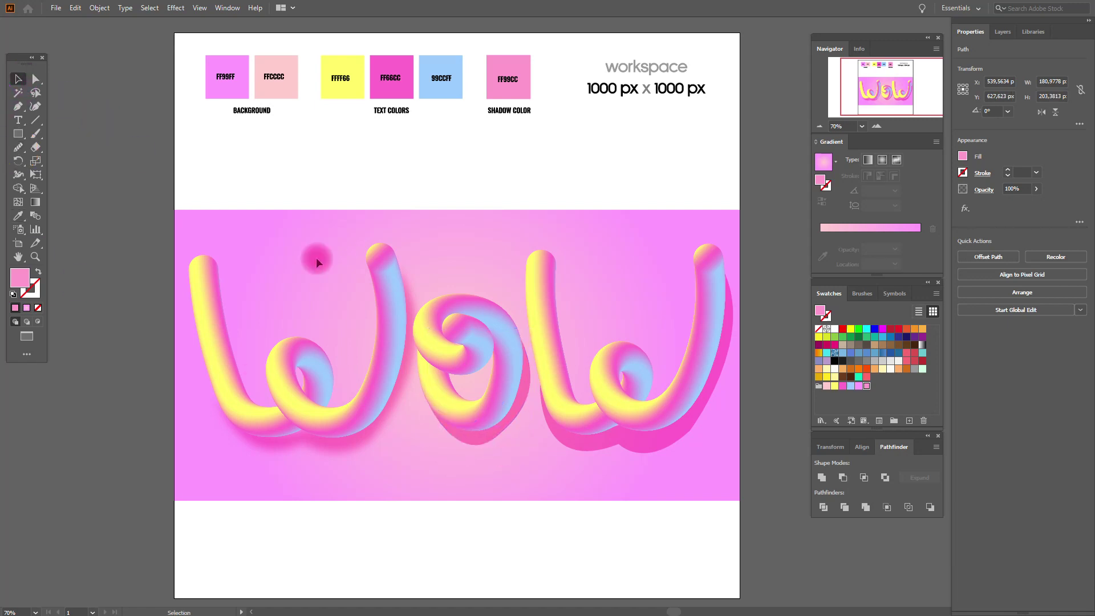
click(500, 445)
- Apply a Gaussian Blur to the o and final w shadows
click(562, 439)
click(176, 7)
mouse_move(187, 197)
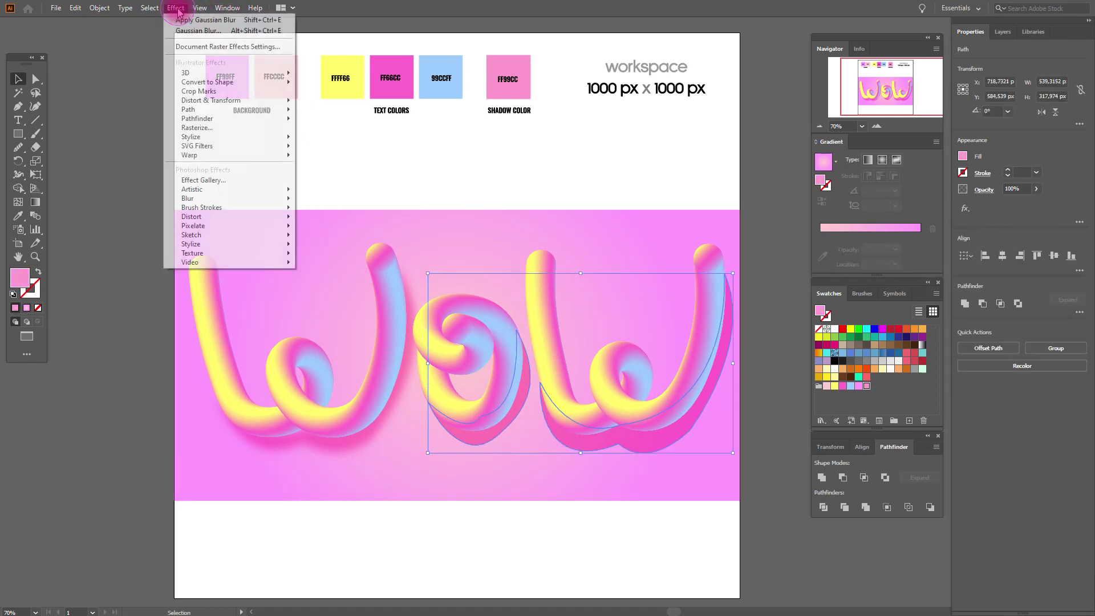
click(334, 201)
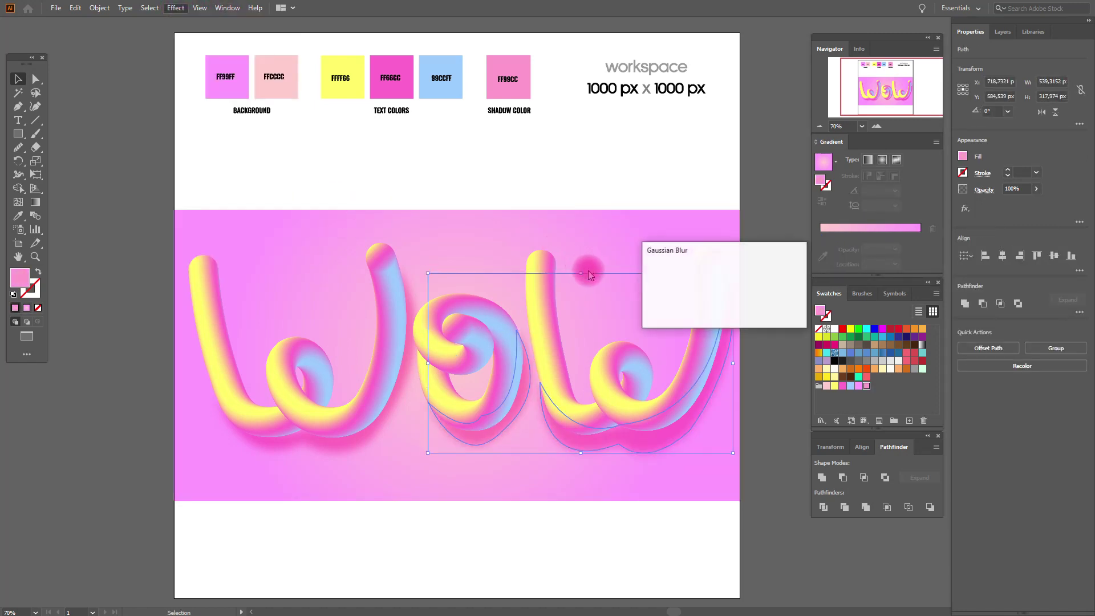
click(707, 313)
click(758, 335)
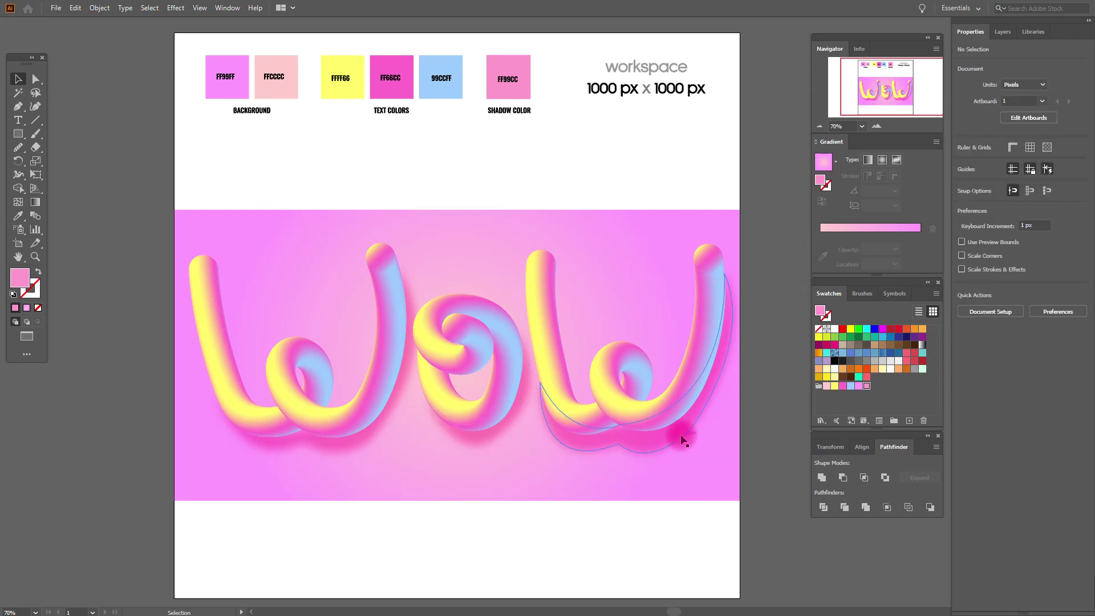
- Nudge the blurred w shadow into position and shift the o shadow slightly left
drag(682, 439, 649, 446)
click(769, 385)
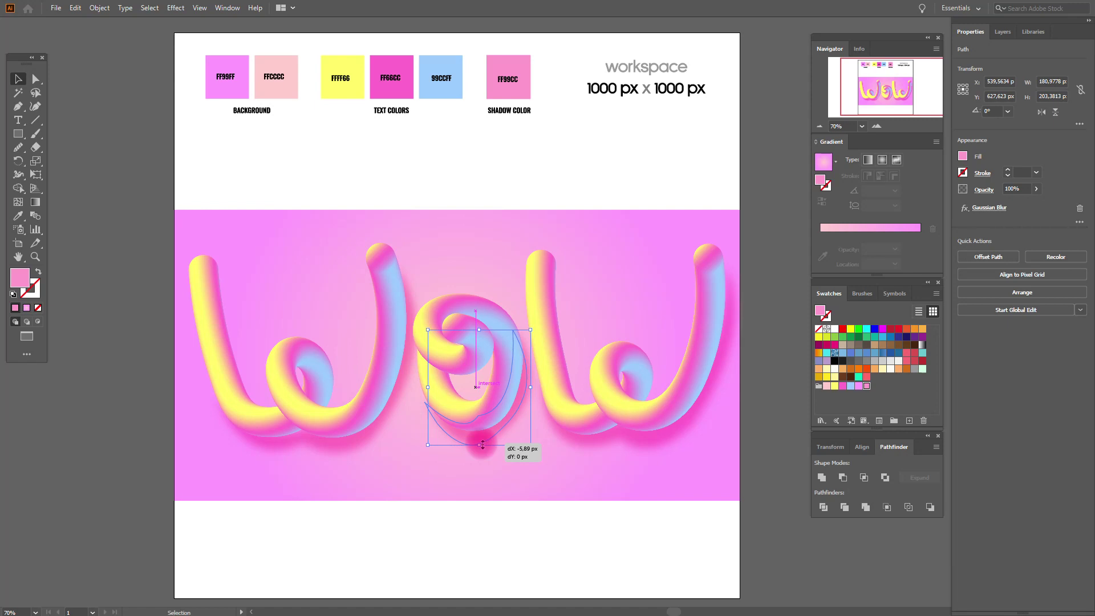
drag(483, 448, 482, 446)
click(799, 451)
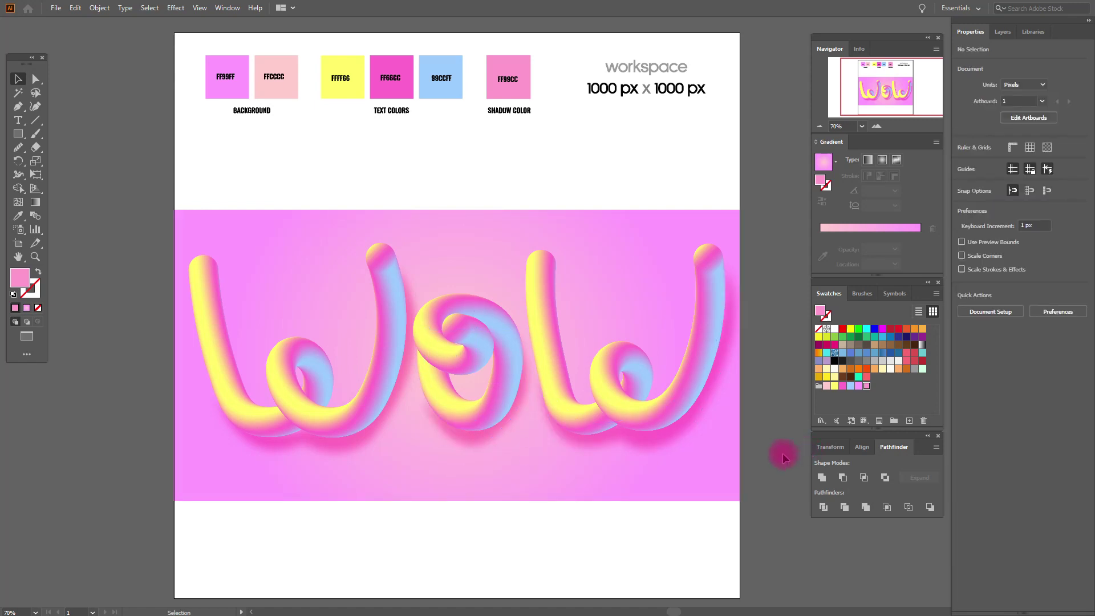
click(18, 257)
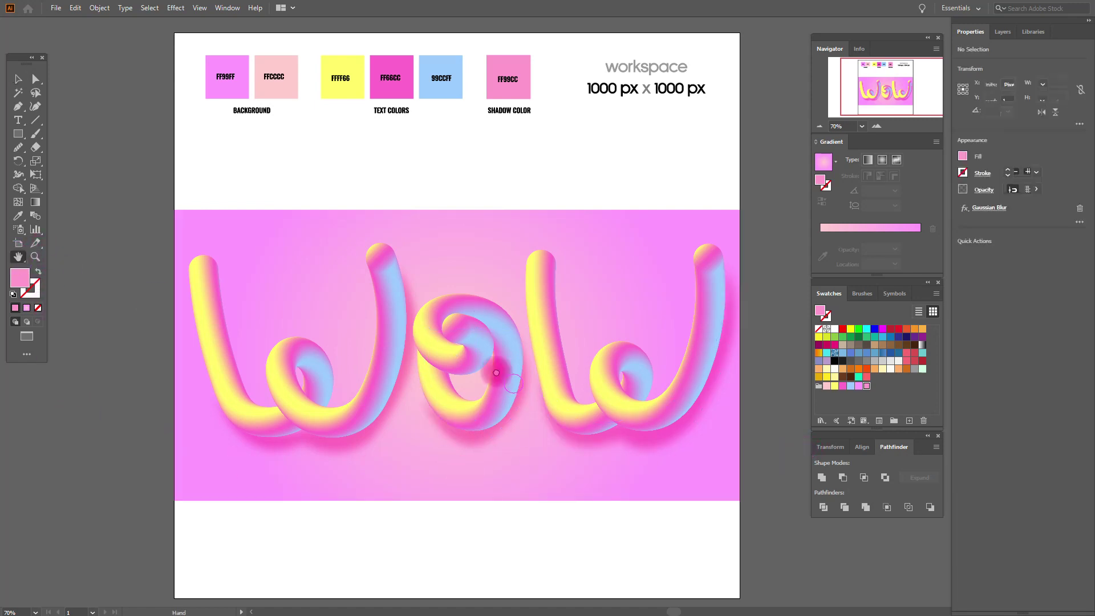
drag(513, 382, 446, 371)
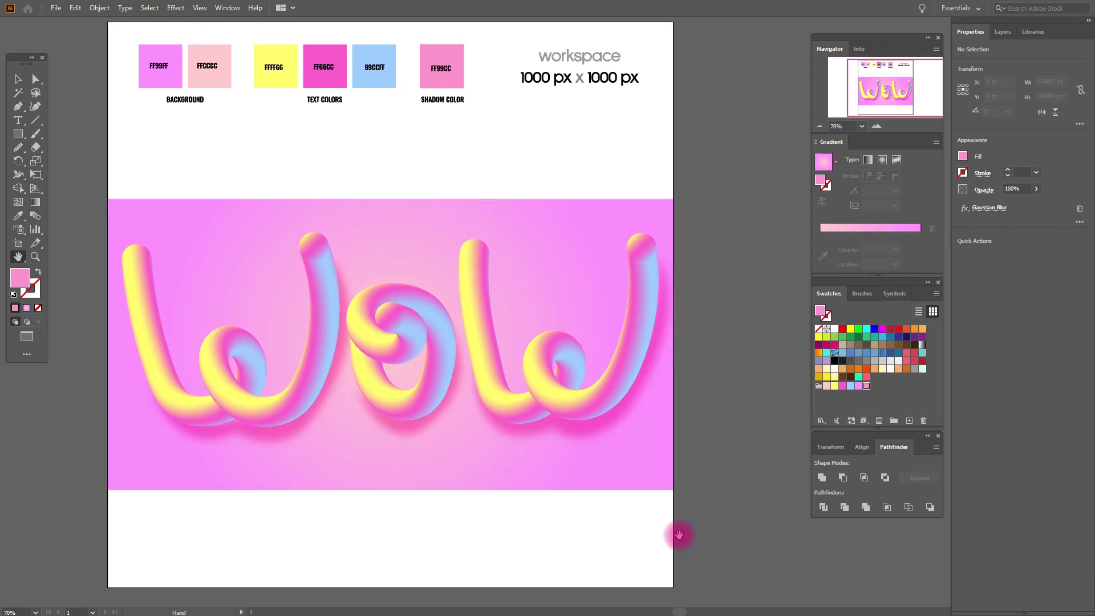